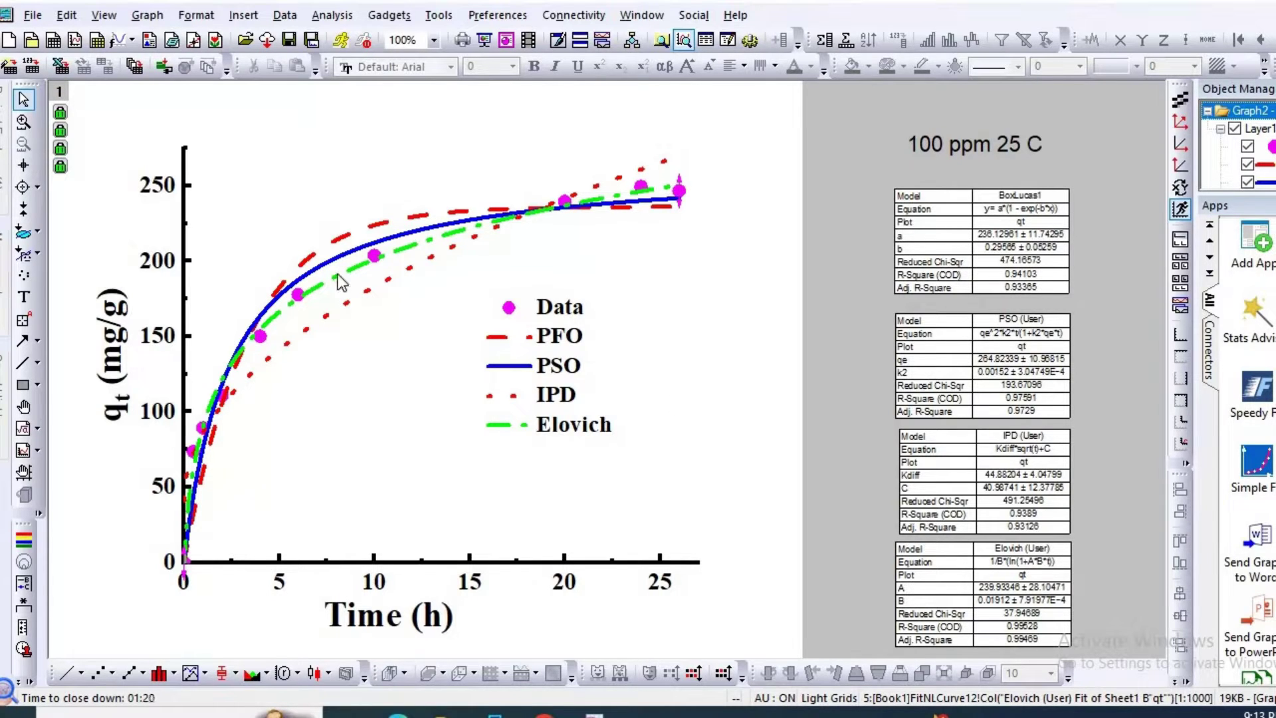
# - Show Book1's Sheet1 with the Th and qt (100 ppm) data and deselect column B
pyautogui.moveTo(675, 189)
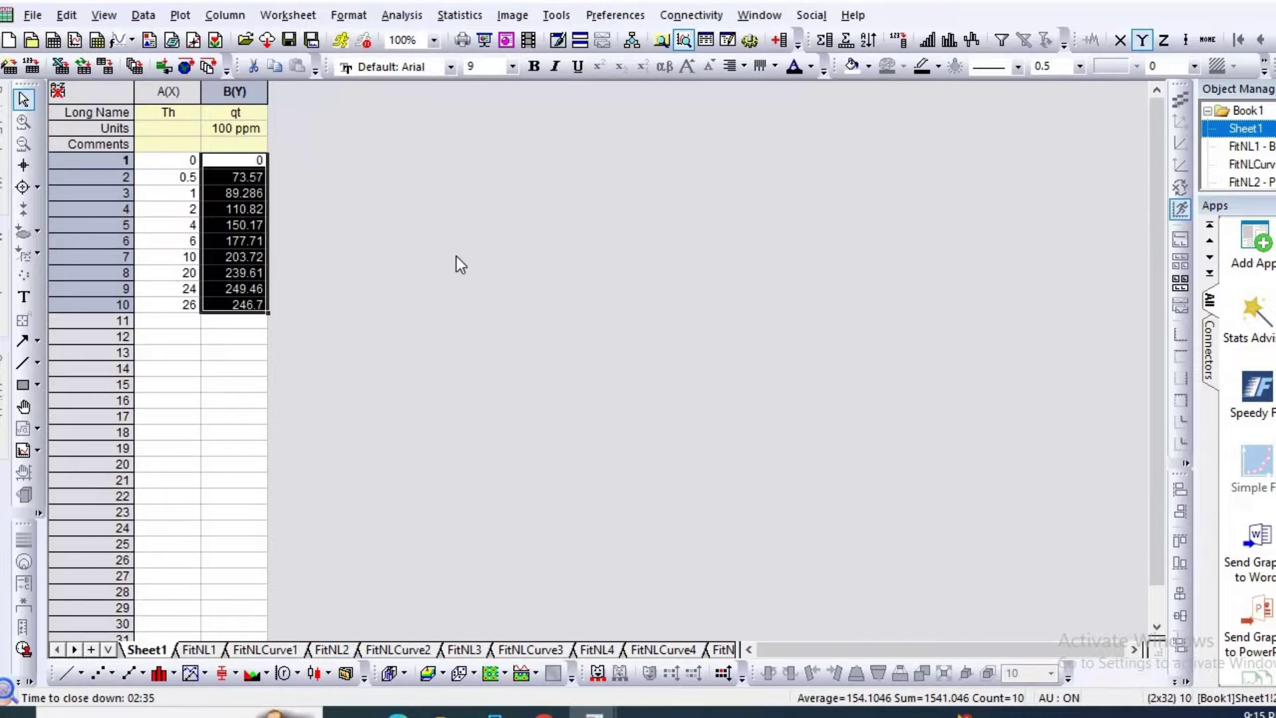
pyautogui.click(455, 256)
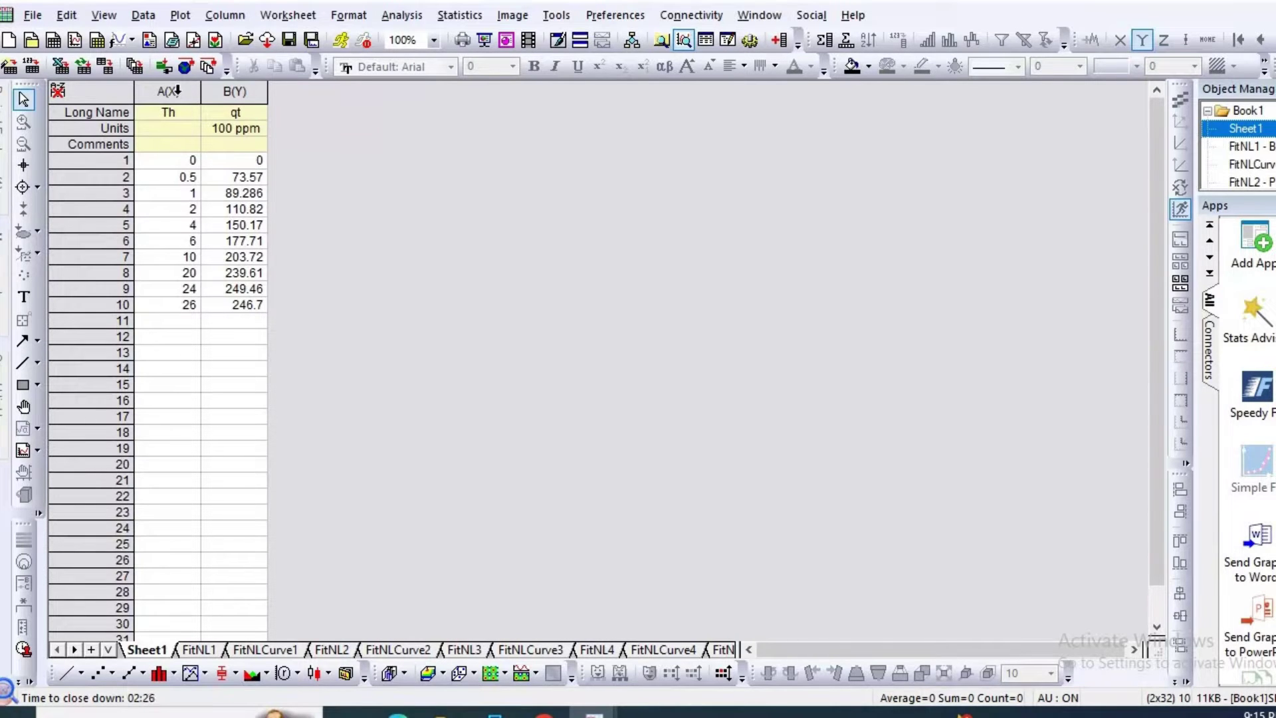
# - Select the A(X) Th and B(Y) qt columns and open the Plot menu
pyautogui.moveTo(177, 94); pyautogui.dragTo(229, 91)
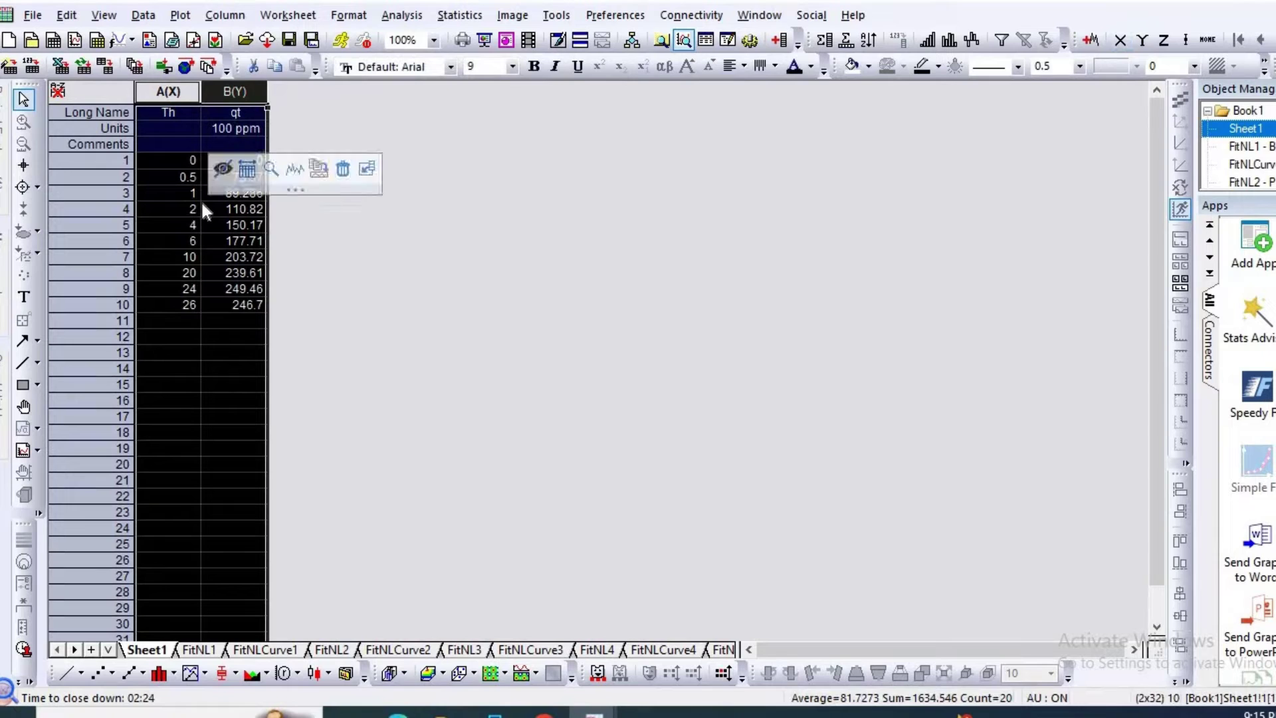
pyautogui.click(176, 110)
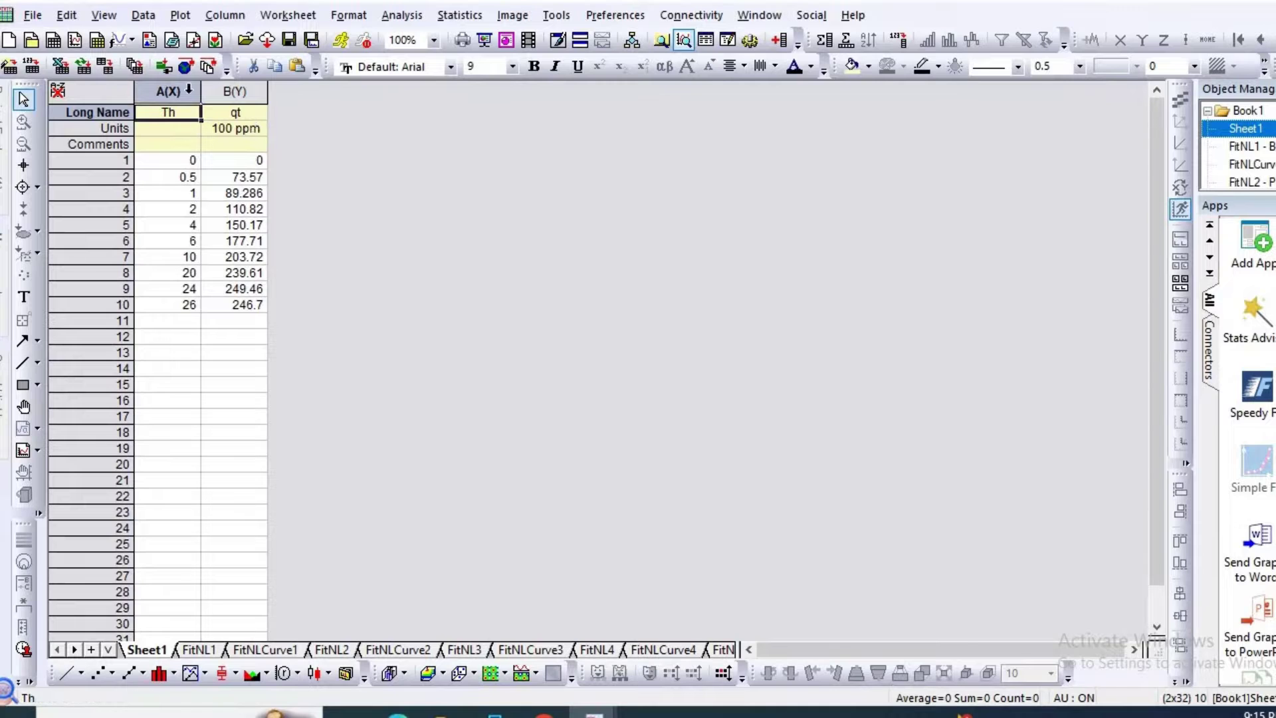
pyautogui.moveTo(189, 91); pyautogui.dragTo(226, 90)
pyautogui.click(181, 21)
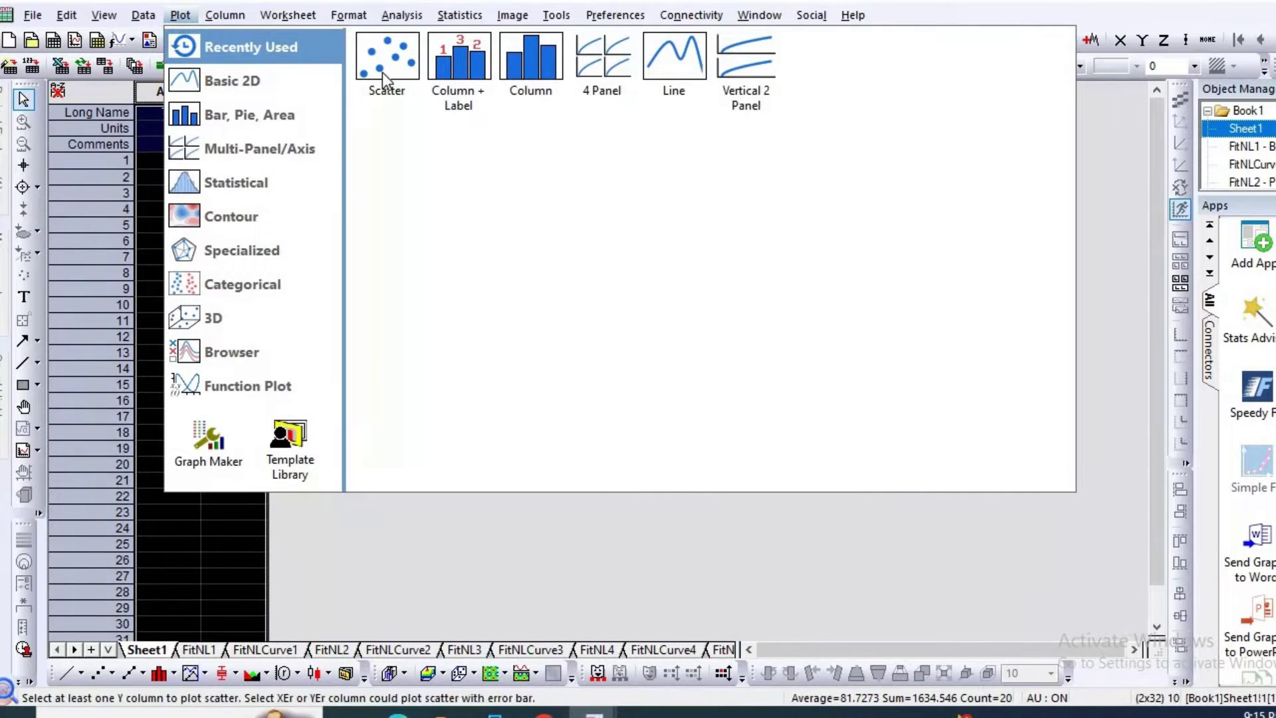
# - Make a scatter plot of qt (100 ppm) versus Th and open a default Nonlinear Curve Fit
pyautogui.click(381, 73)
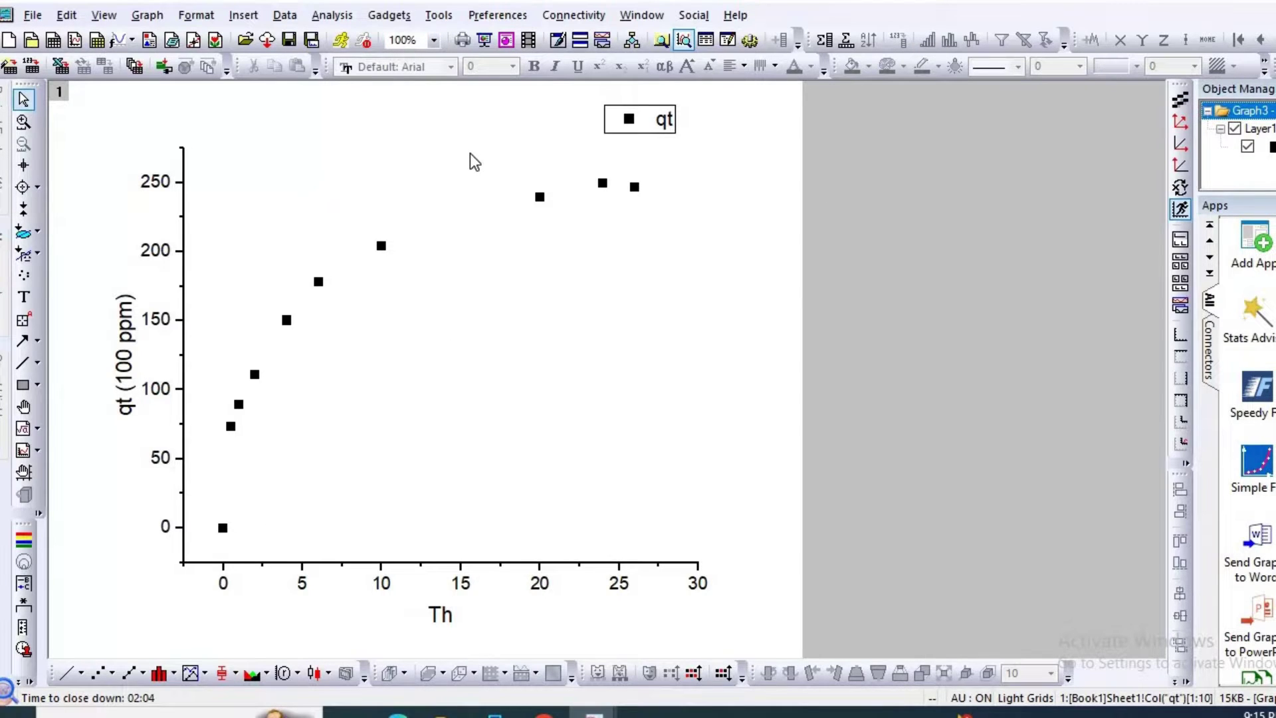
pyautogui.click(329, 18)
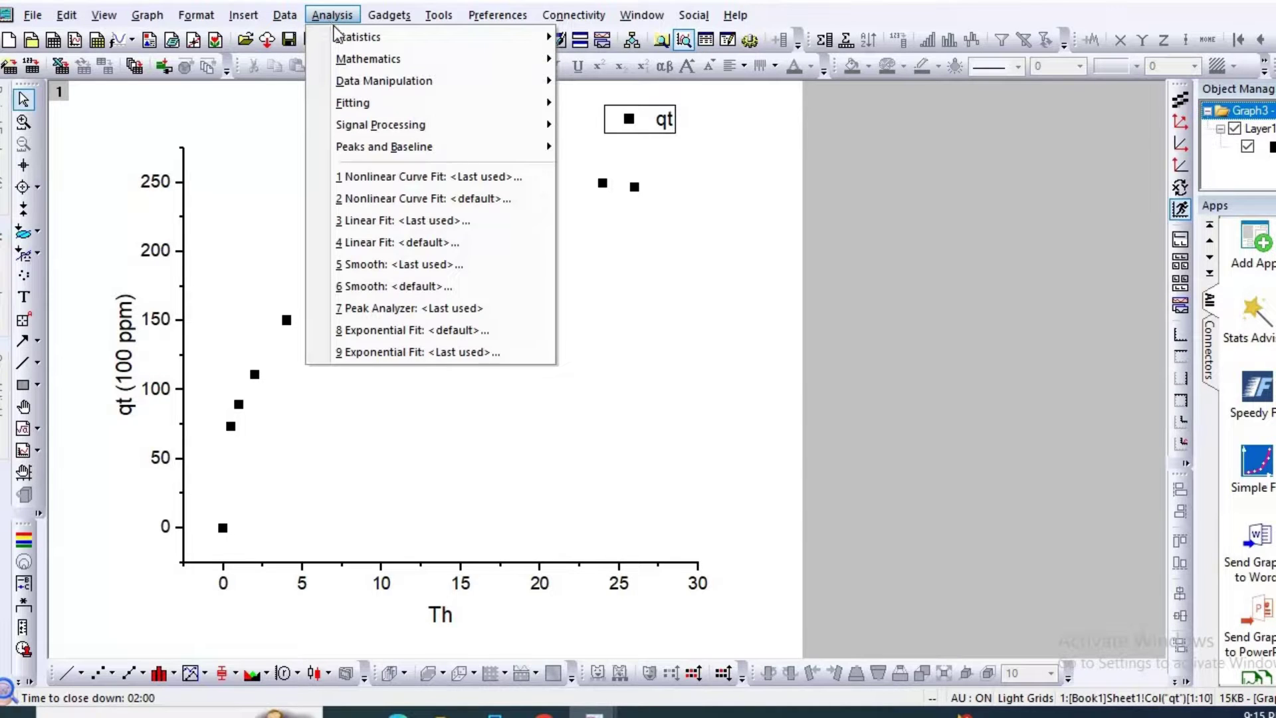
pyautogui.click(413, 201)
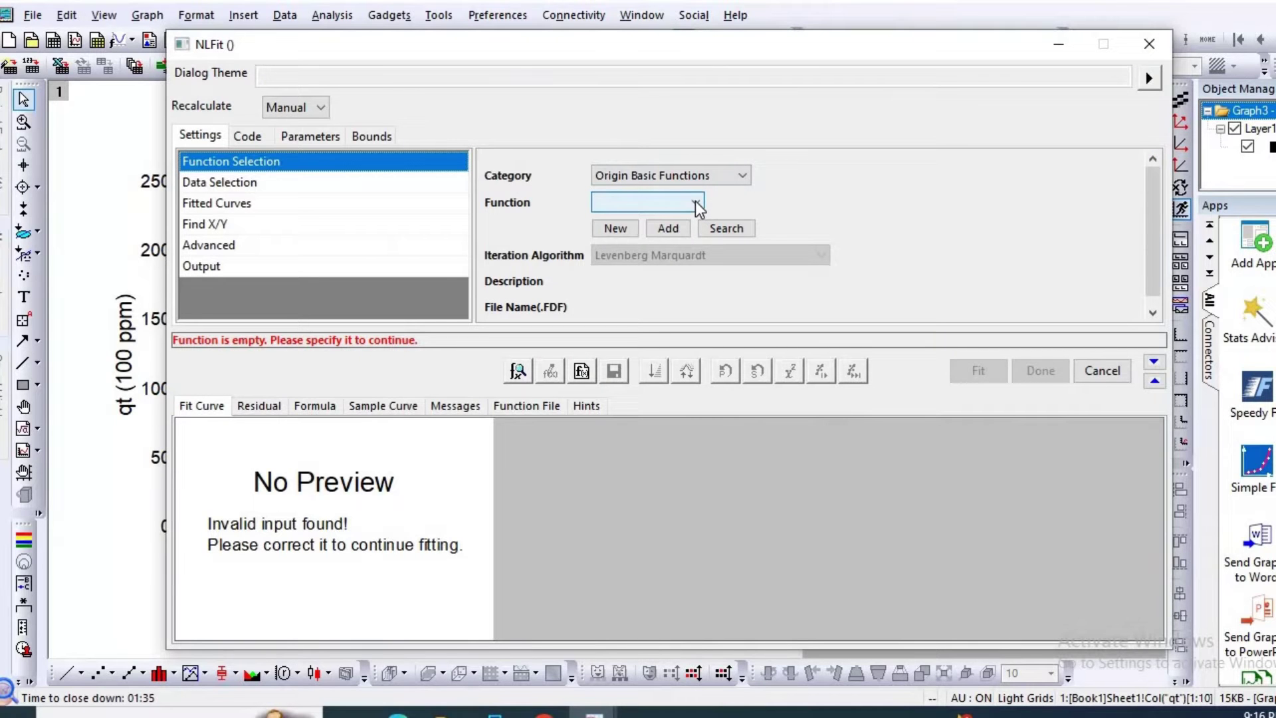
pyautogui.click(695, 201)
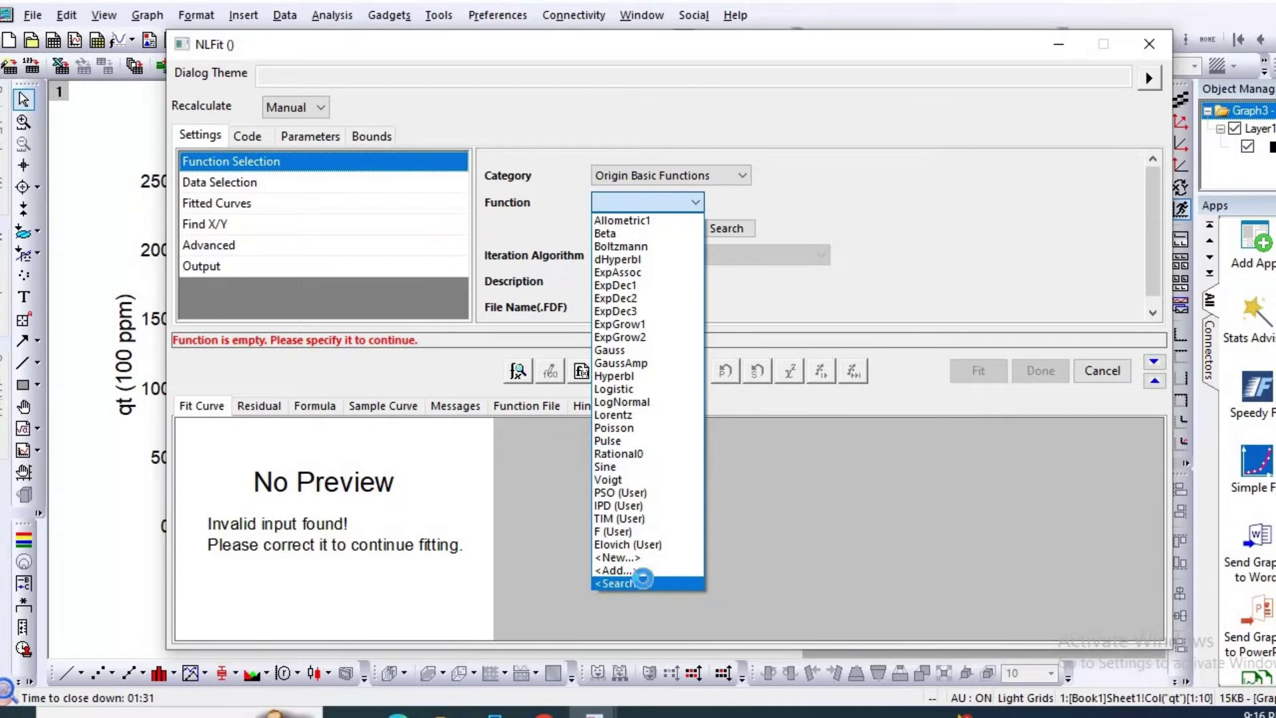
# - Search the fitting functions for 'box' and choose BoxLucas1(x,a,b)
pyautogui.click(620, 583)
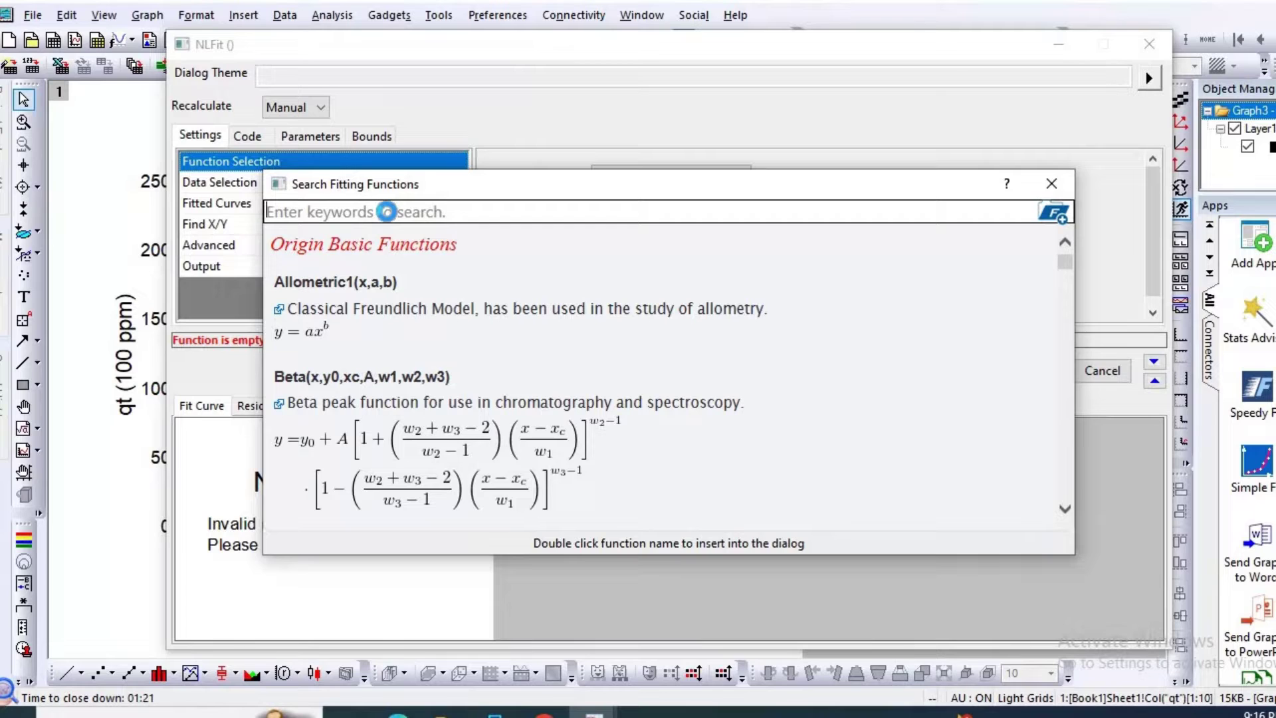
pyautogui.write('boxloc')
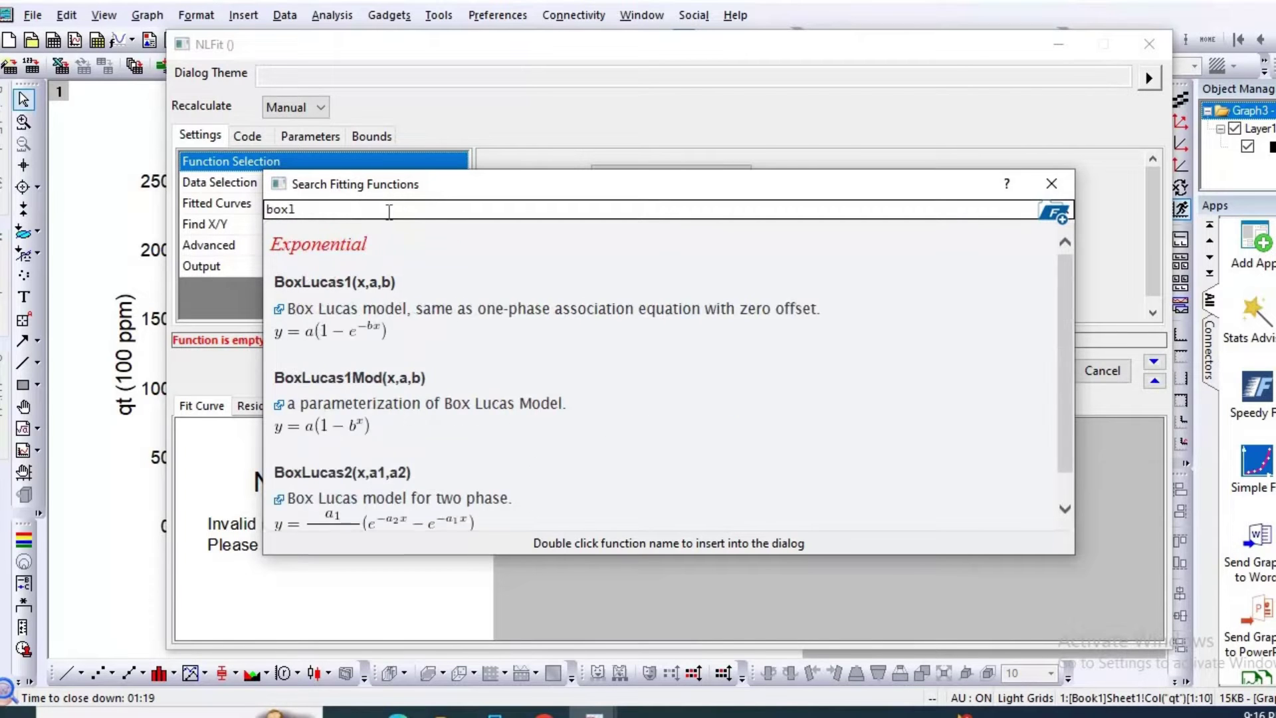
pyautogui.write('u')
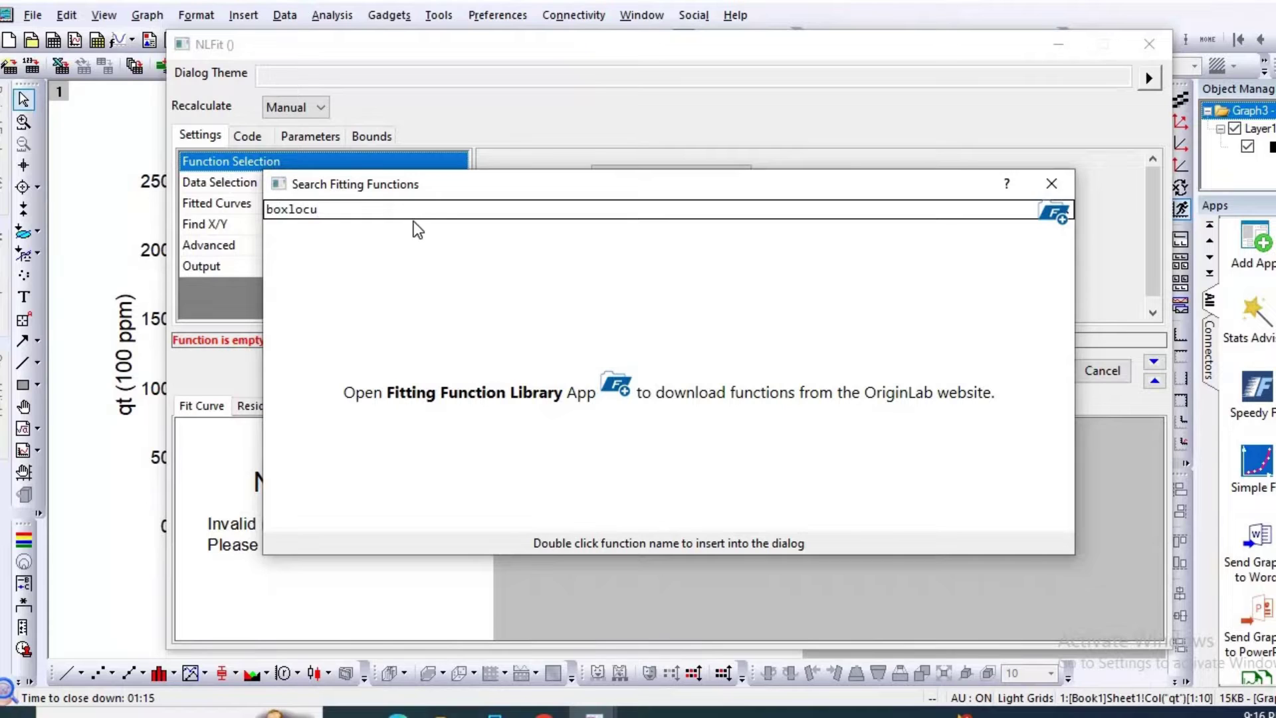
pyautogui.write('s')
pyautogui.press('BackSpace')
pyautogui.press('BackSpace')
pyautogui.press('BackSpace')
pyautogui.press('BackSpace')
pyautogui.press('BackSpace')
pyautogui.press('BackSpace')
pyautogui.press('BackSpace')
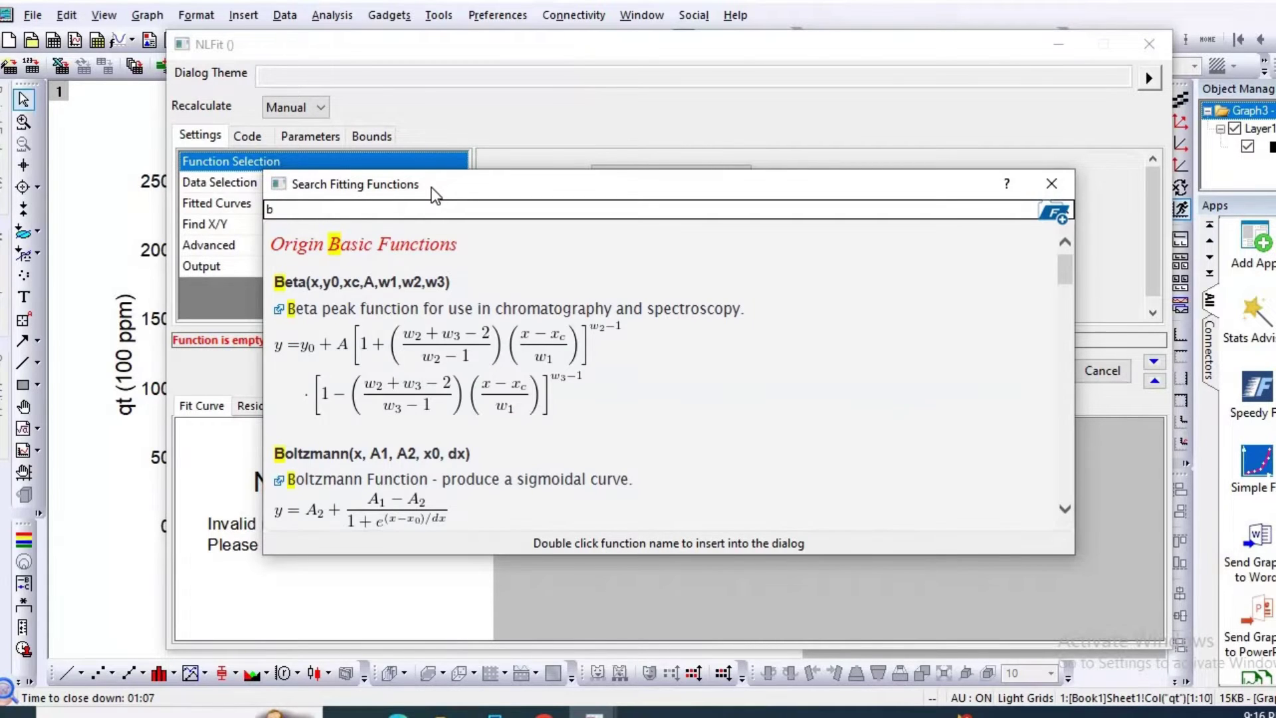
pyautogui.write('ox')
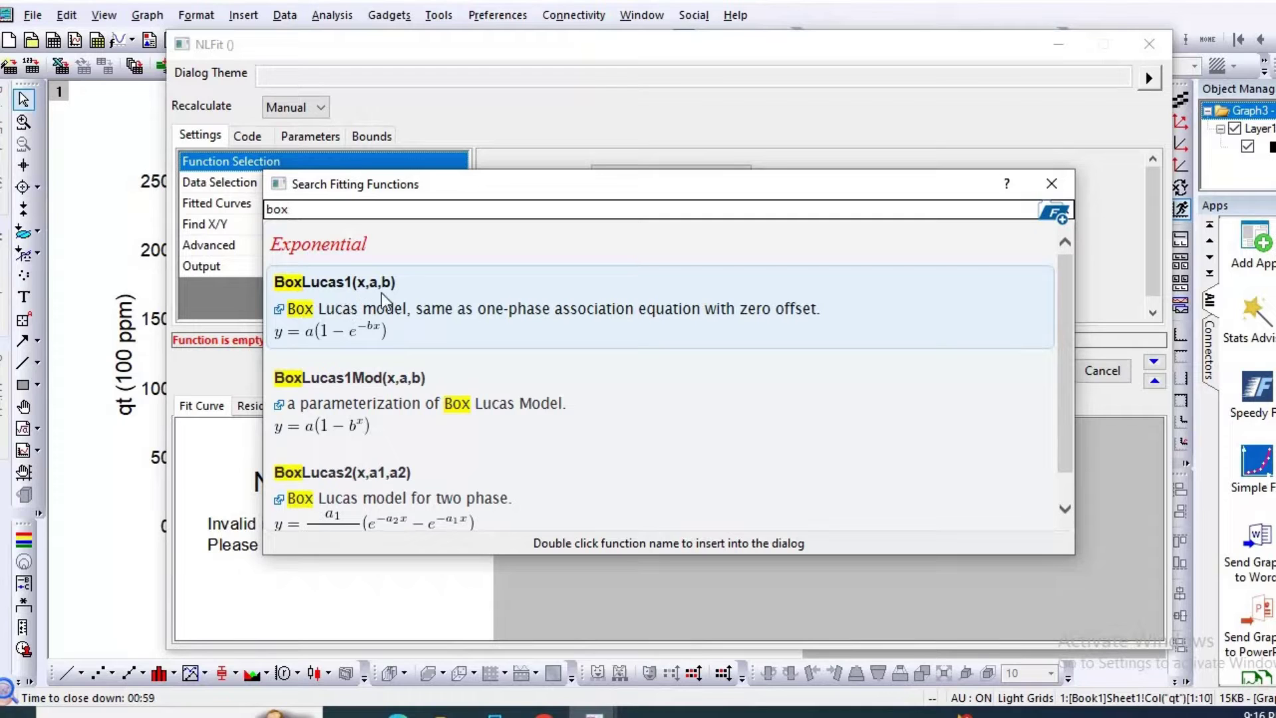
pyautogui.click(430, 319)
pyautogui.doubleClick(429, 318)
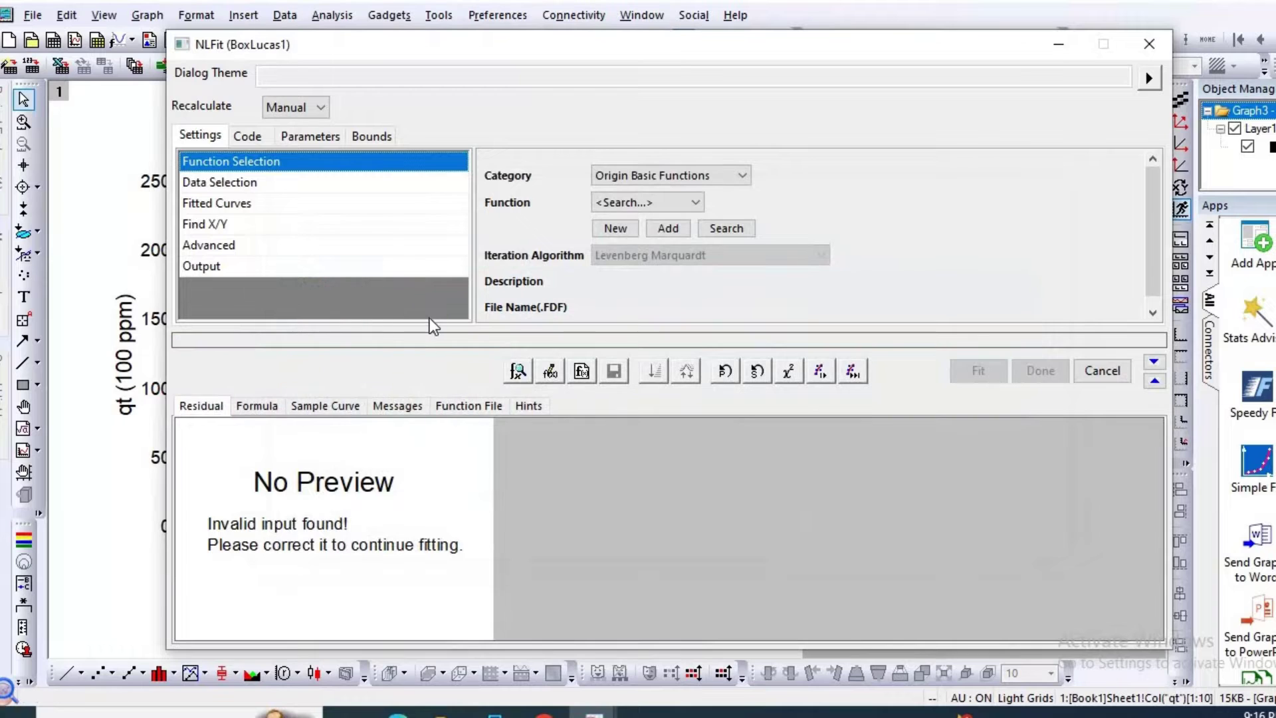
# - Run the BoxLucas1 fit, stay on the graph, and place its results table (R-Square 0.94103) right of the plot
pyautogui.click(979, 372)
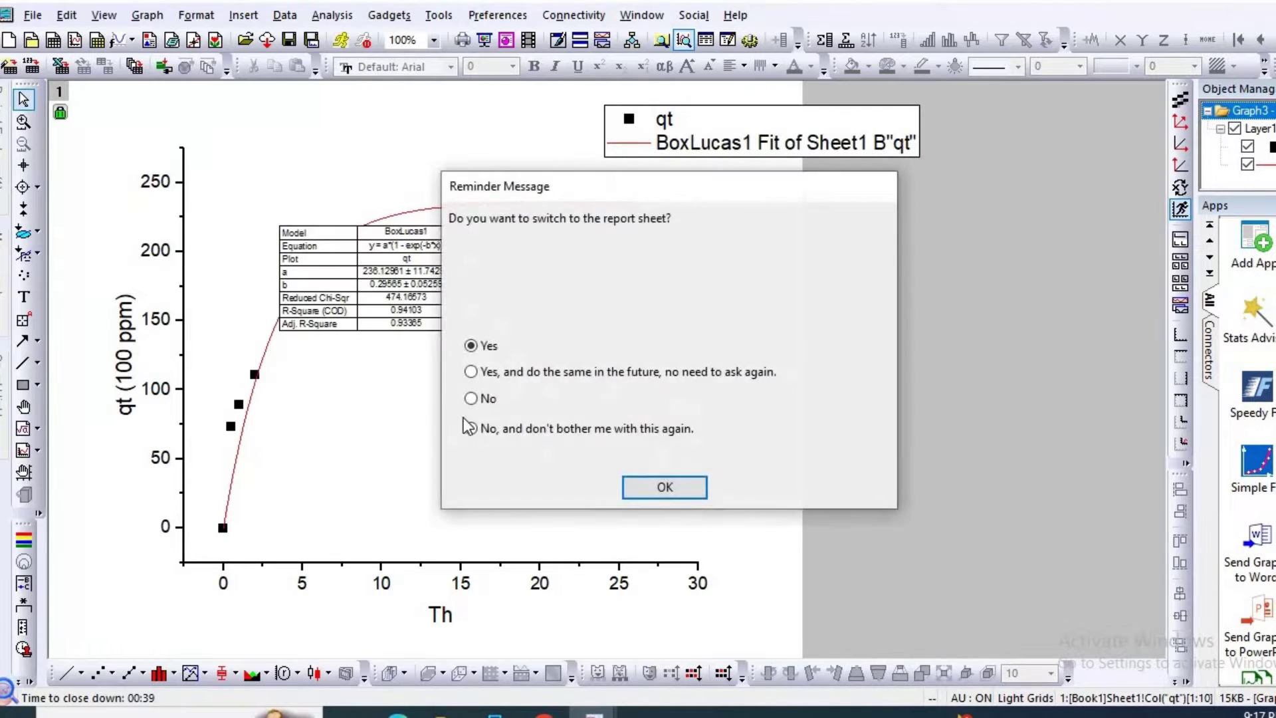
pyautogui.click(472, 399)
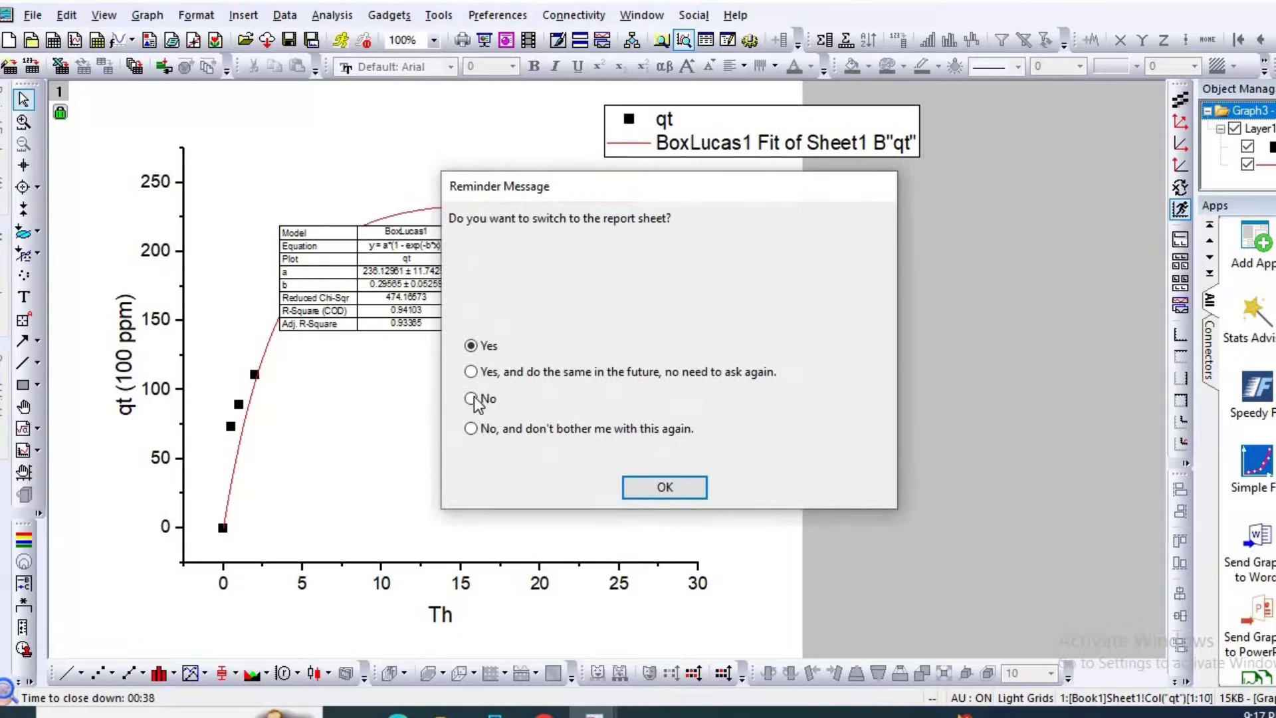
pyautogui.click(660, 485)
pyautogui.moveTo(452, 316); pyautogui.dragTo(987, 319)
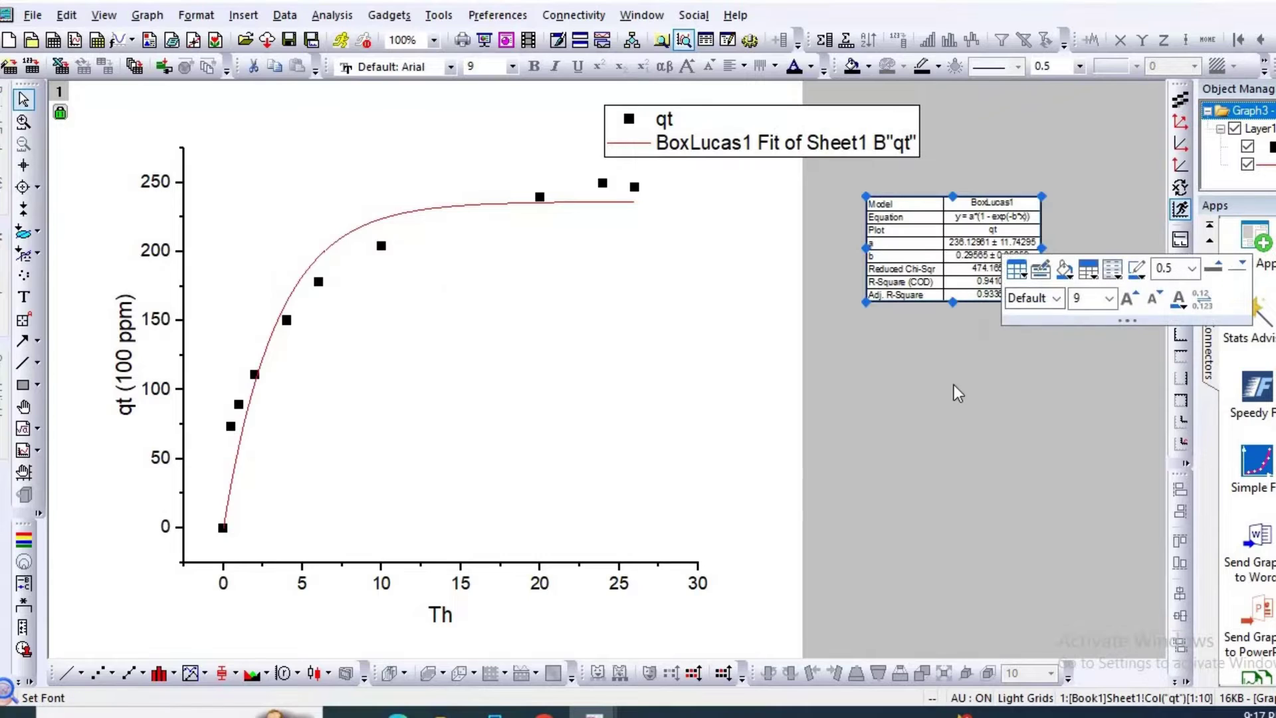
pyautogui.click(875, 415)
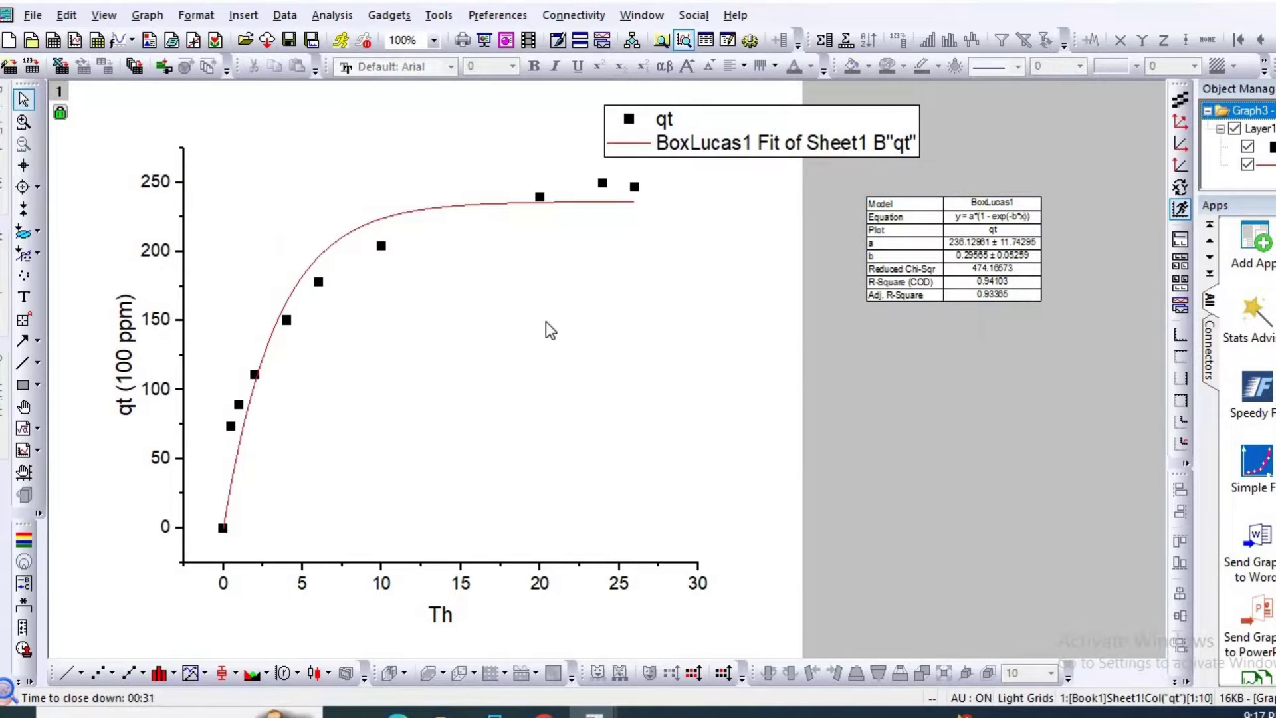
# - Start a new Nonlinear Curve Fit with the PSO (User) function from PSO.fdf
pyautogui.click(332, 16)
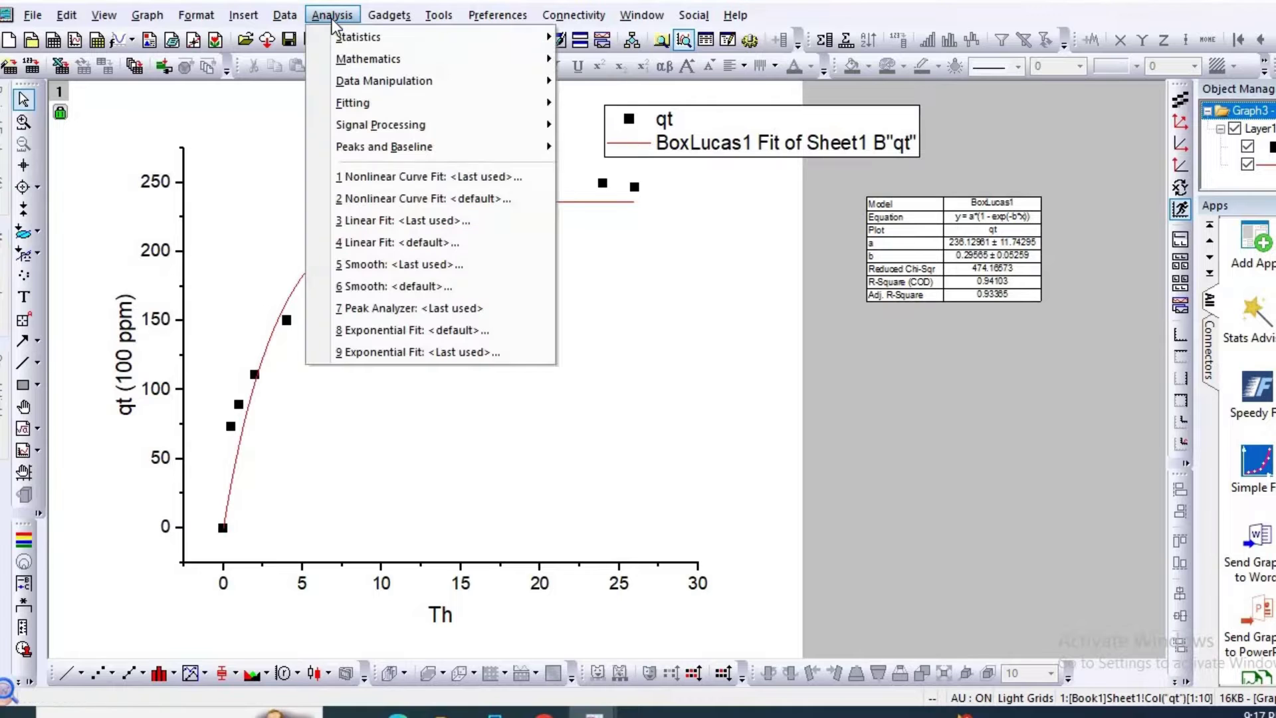
pyautogui.click(404, 199)
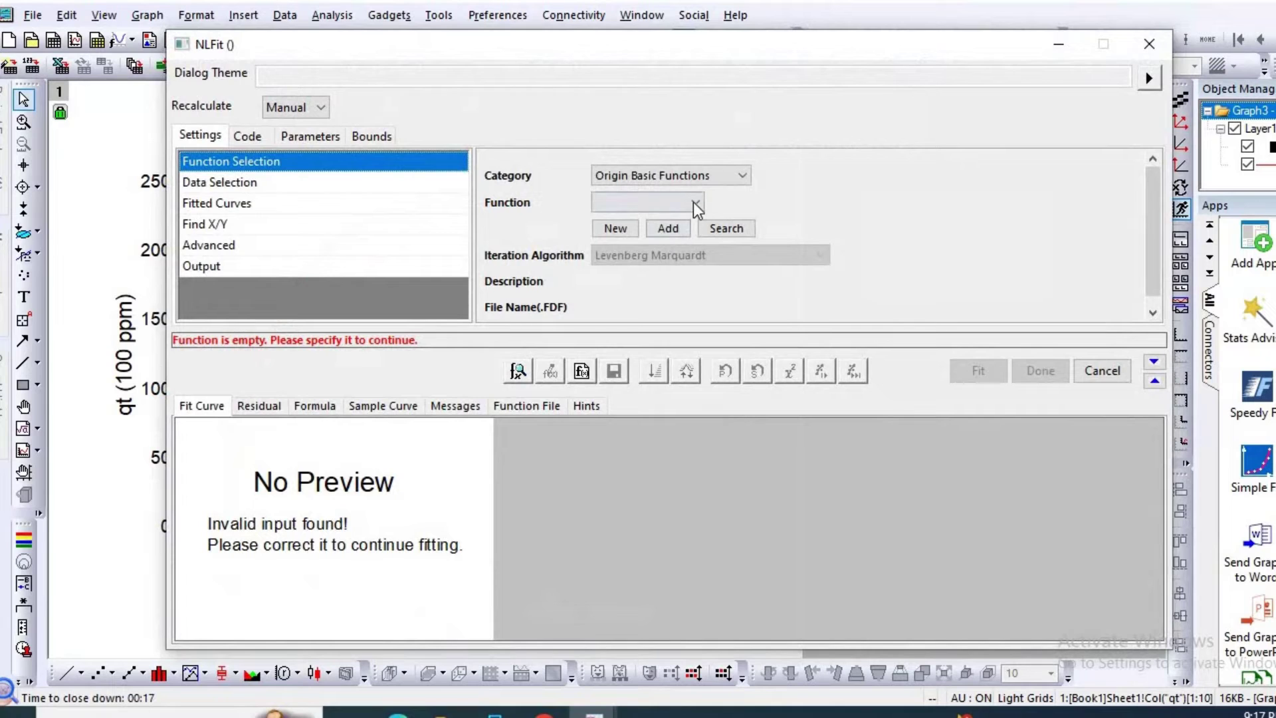
pyautogui.click(694, 202)
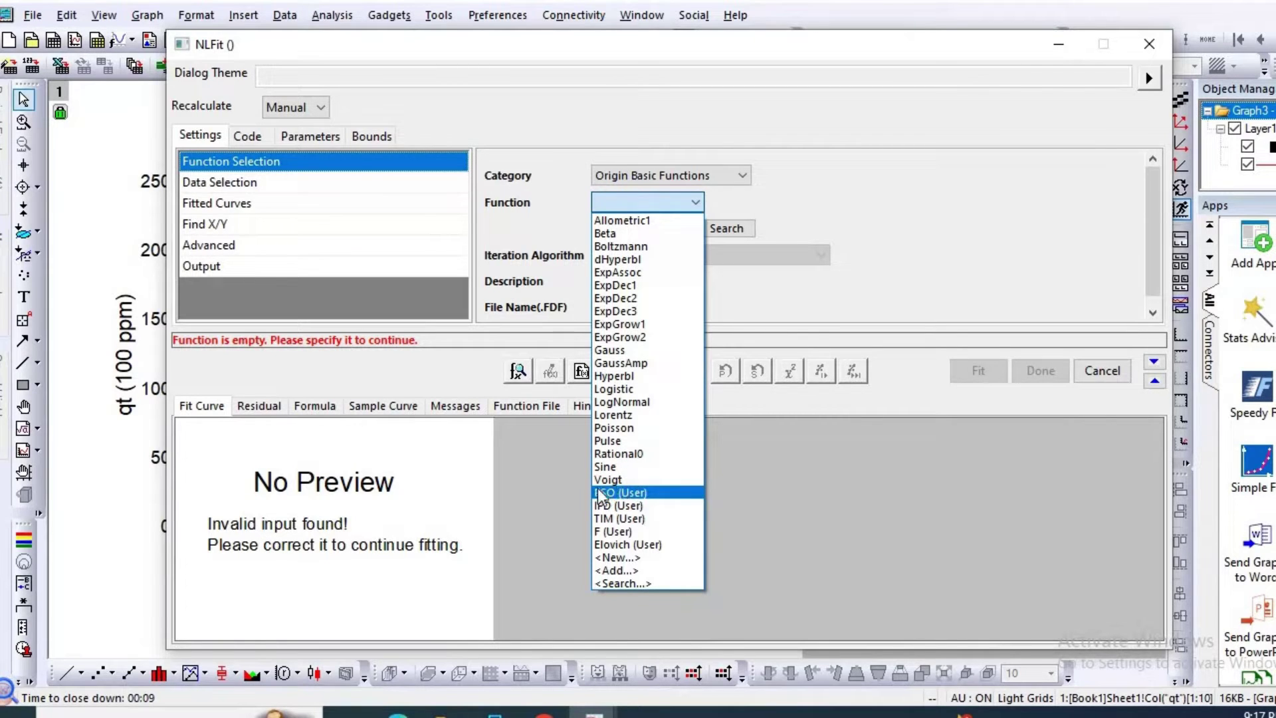
pyautogui.click(637, 495)
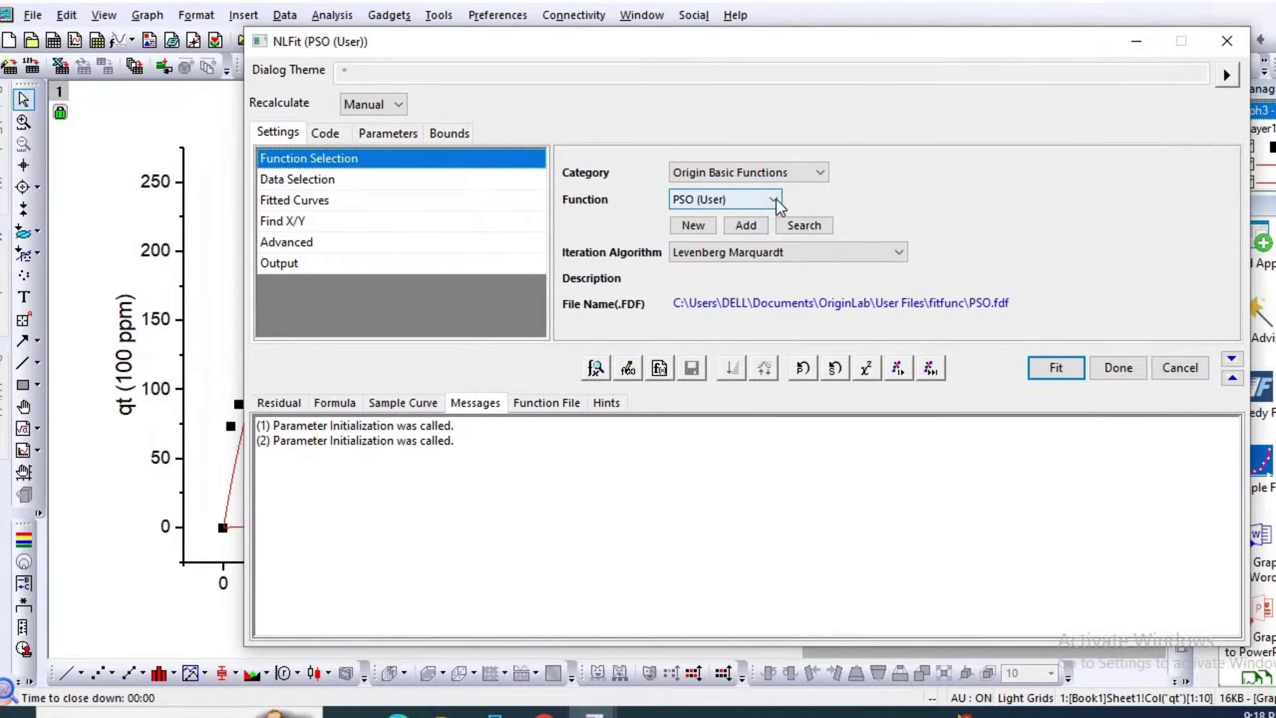
# - Review the PSO (User) definition in the function builder, then run the fit (R-Square 0.97591)
pyautogui.click(774, 200)
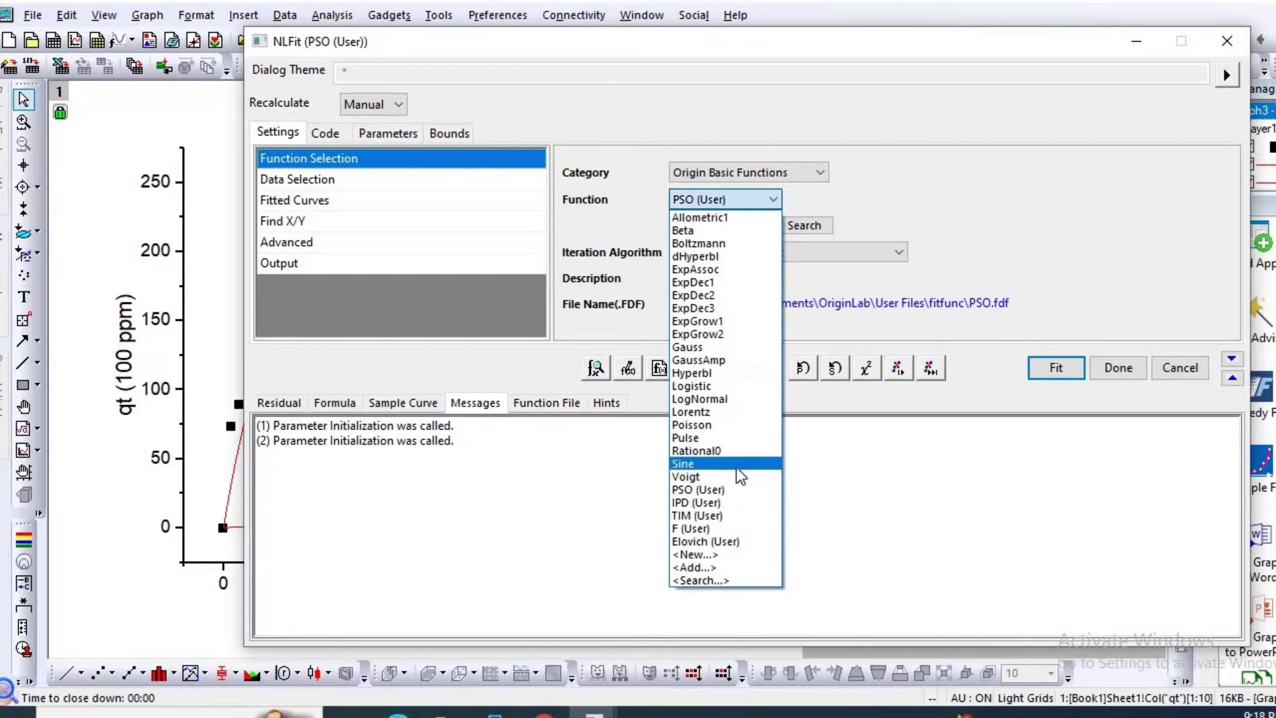
pyautogui.click(727, 492)
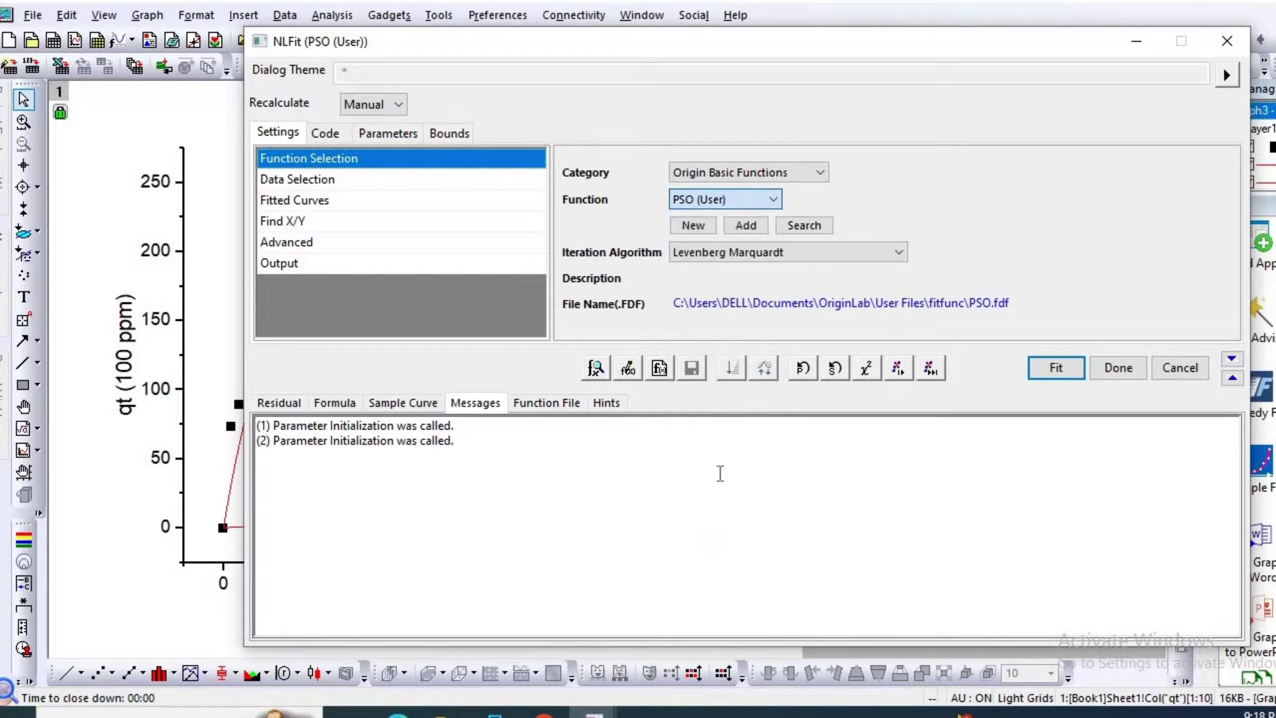
pyautogui.click(627, 370)
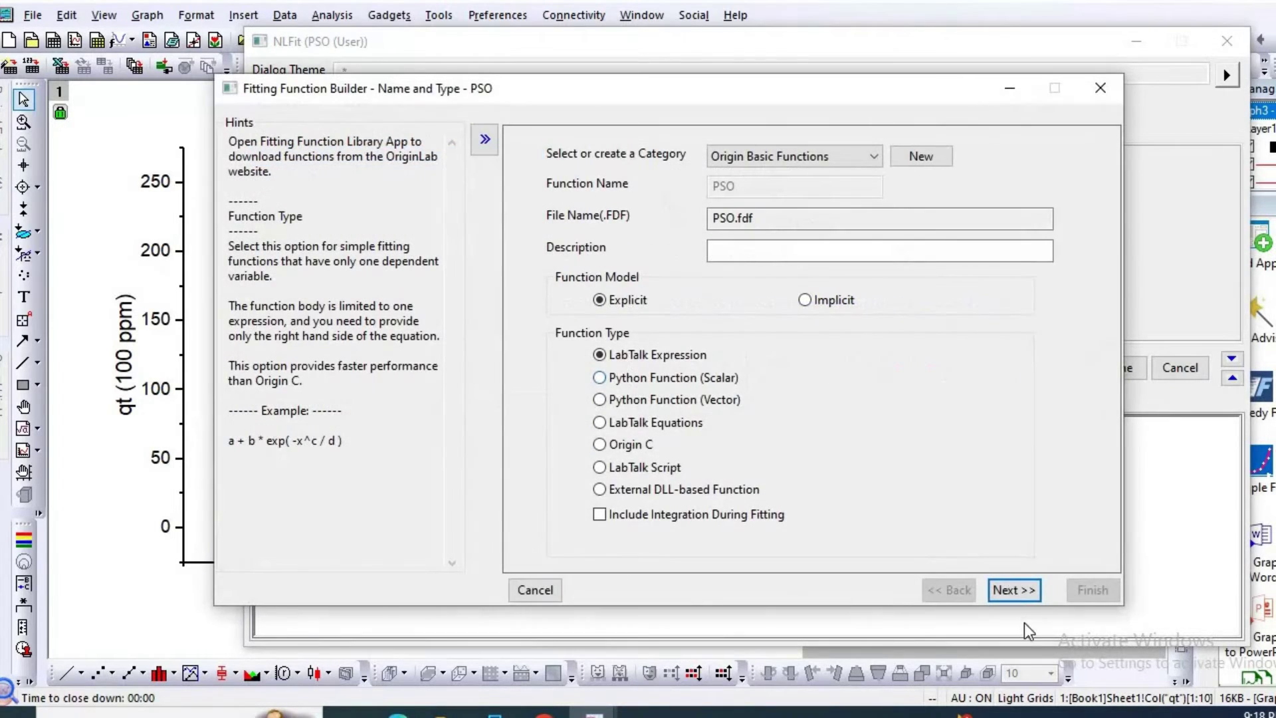
pyautogui.click(1017, 594)
pyautogui.click(1017, 591)
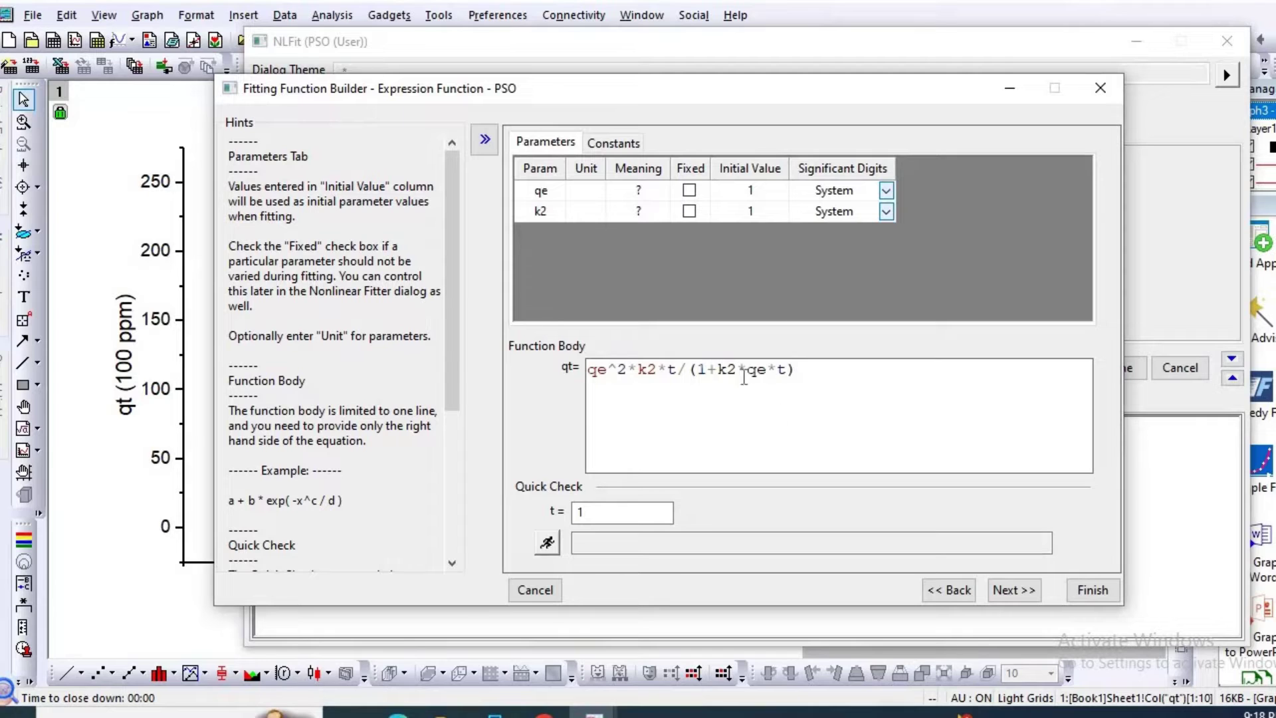
pyautogui.click(1093, 590)
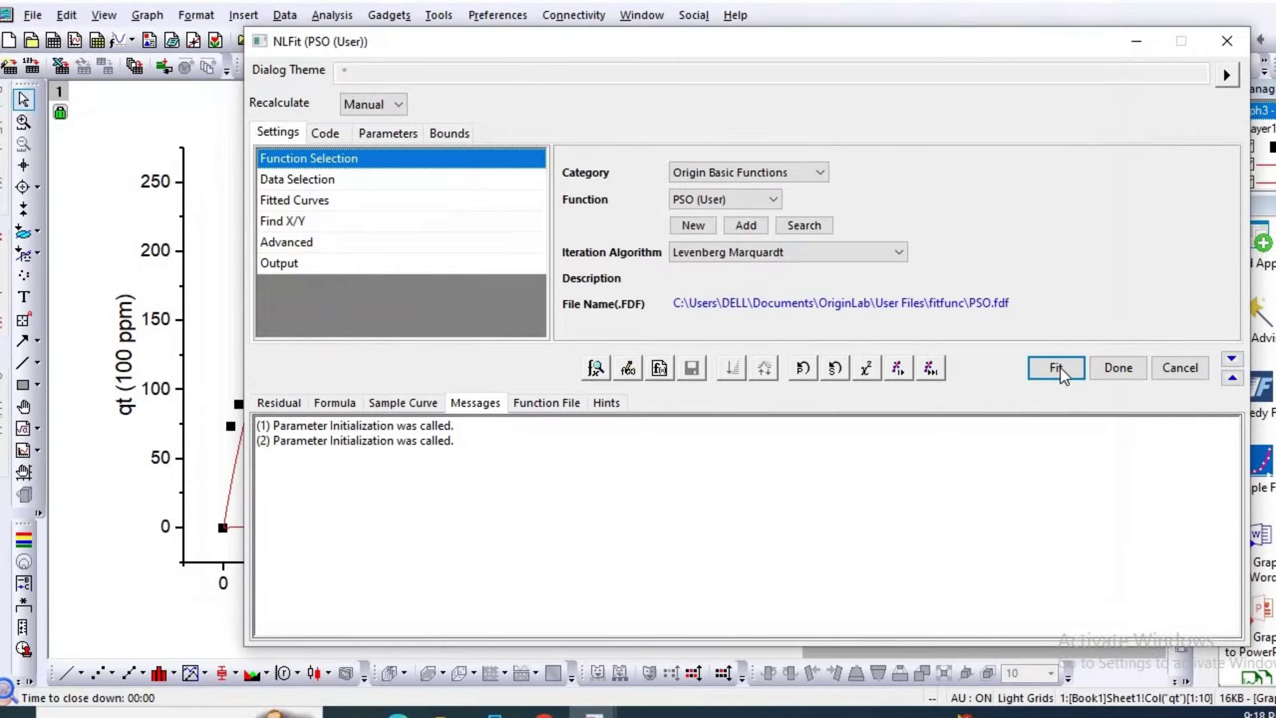
pyautogui.click(1057, 368)
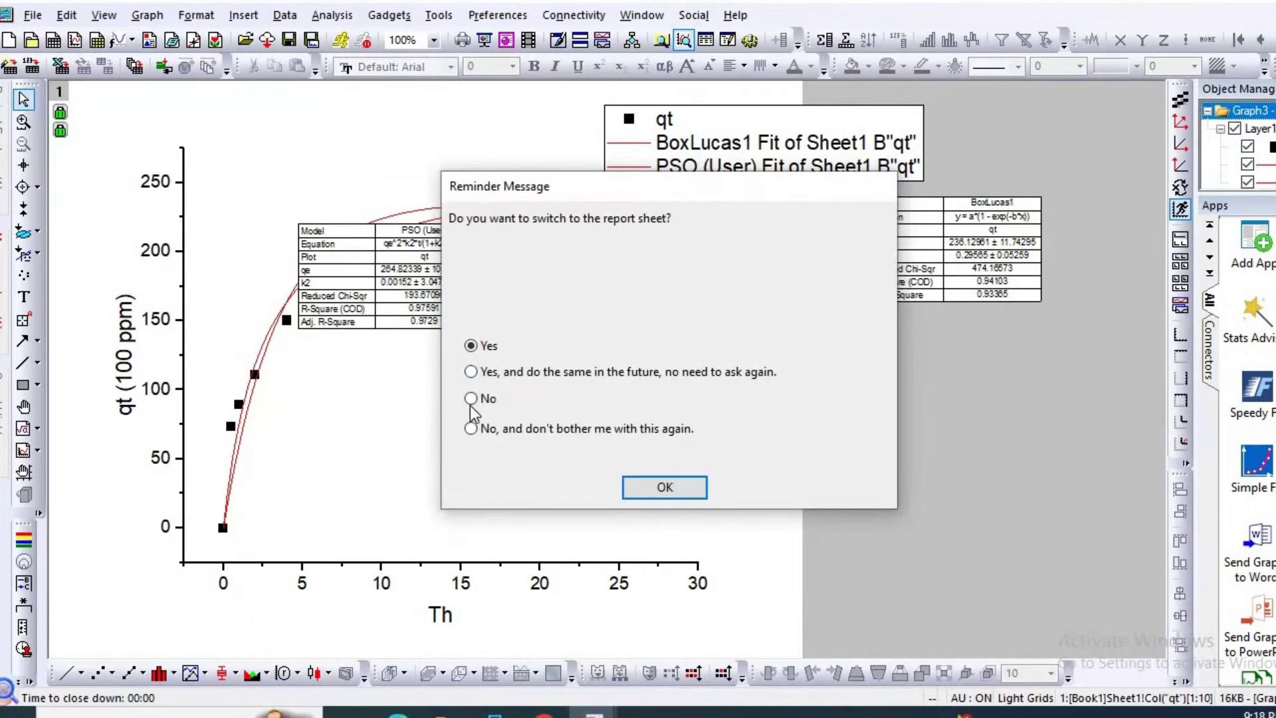
# - Stay on the graph, dismiss the save prompt, and move the PSO table beneath the BoxLucas1 table
pyautogui.click(471, 399)
pyautogui.click(664, 487)
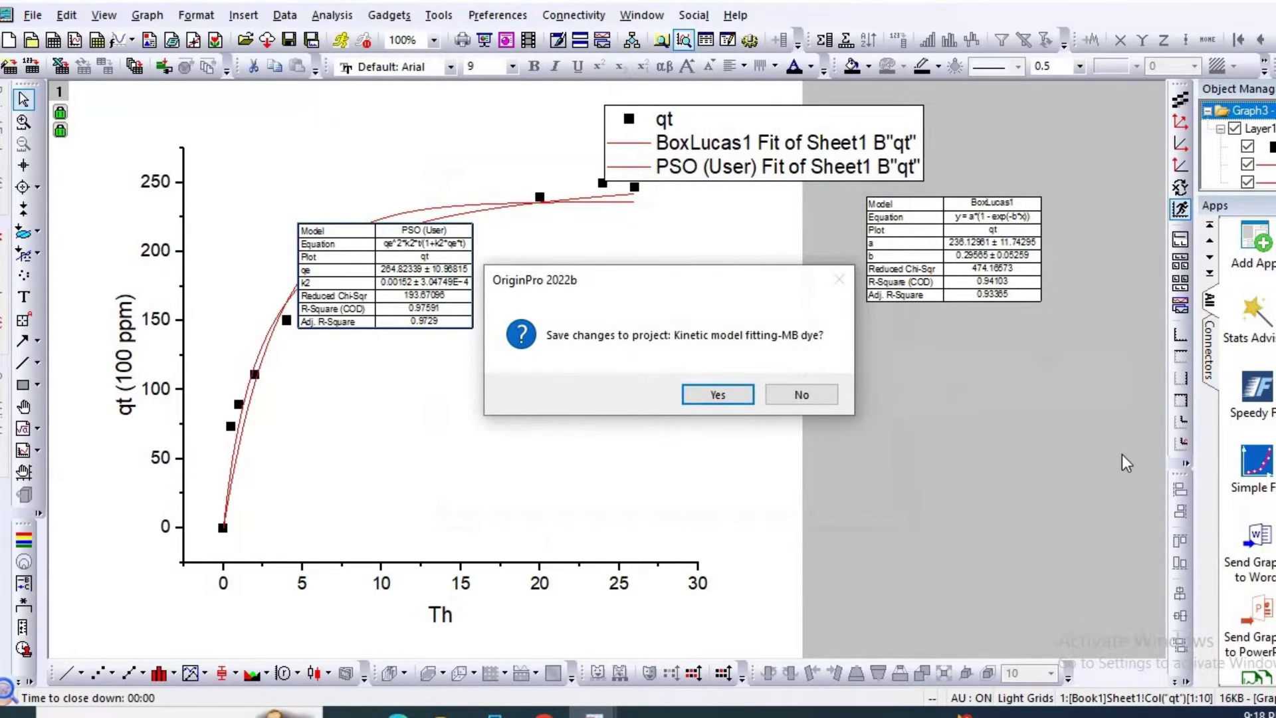
pyautogui.click(802, 394)
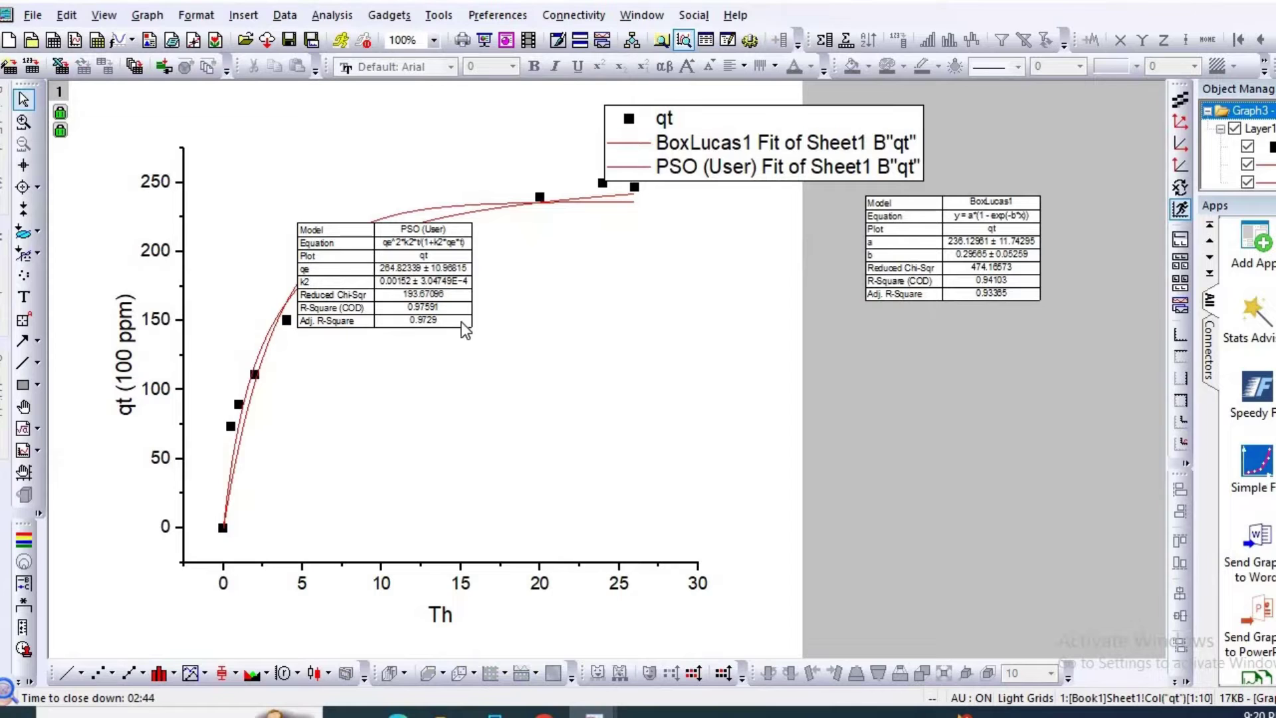
pyautogui.moveTo(461, 322); pyautogui.dragTo(1031, 425)
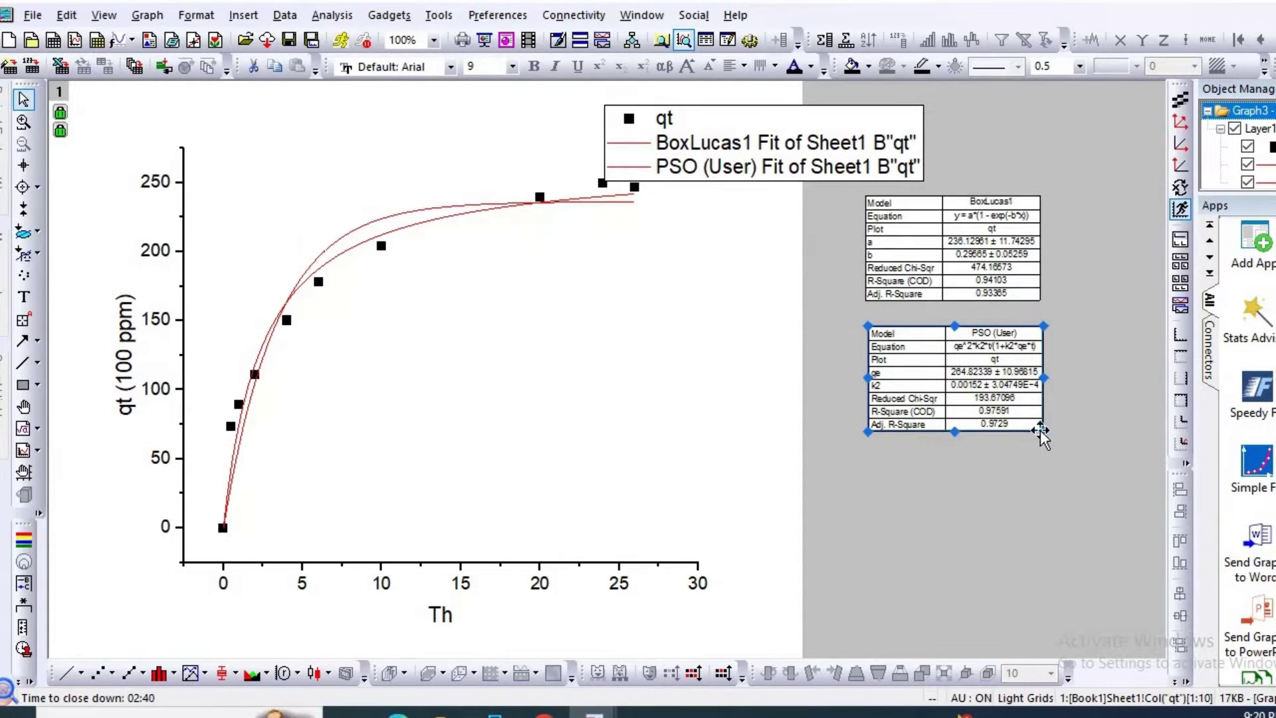
# - Resize the PSO and BoxLucas1 results tables to matching widths
pyautogui.click(1073, 473)
pyautogui.moveTo(1085, 495); pyautogui.dragTo(1087, 494)
pyautogui.click(1038, 297)
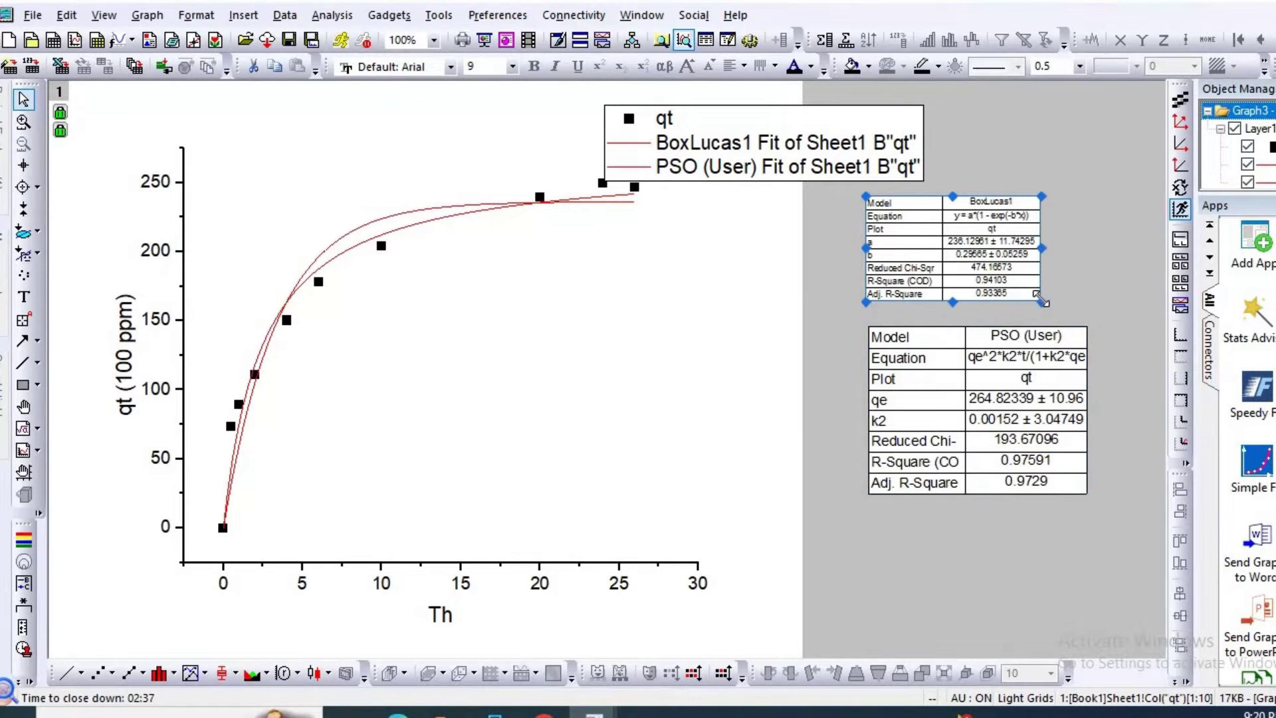
pyautogui.moveTo(1043, 300); pyautogui.dragTo(1089, 325)
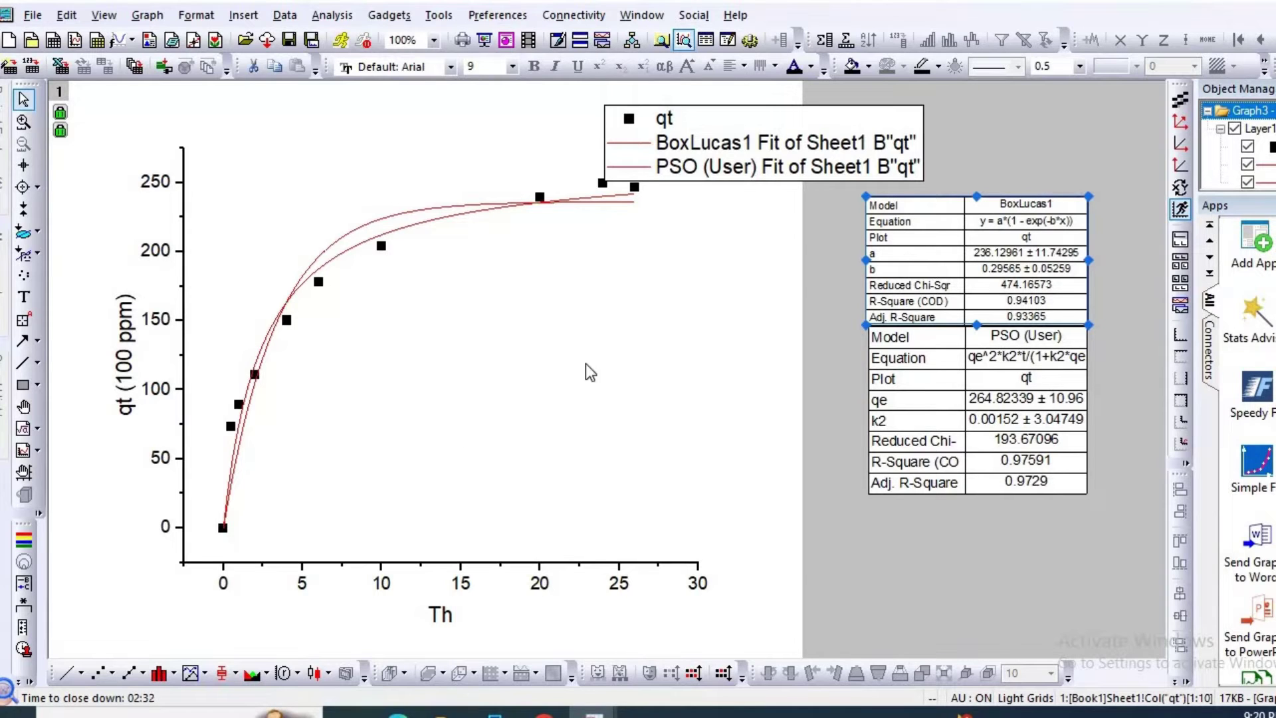
# - Start another Nonlinear Curve Fit with the IPD (User) function from IPD.fdf
pyautogui.click(331, 20)
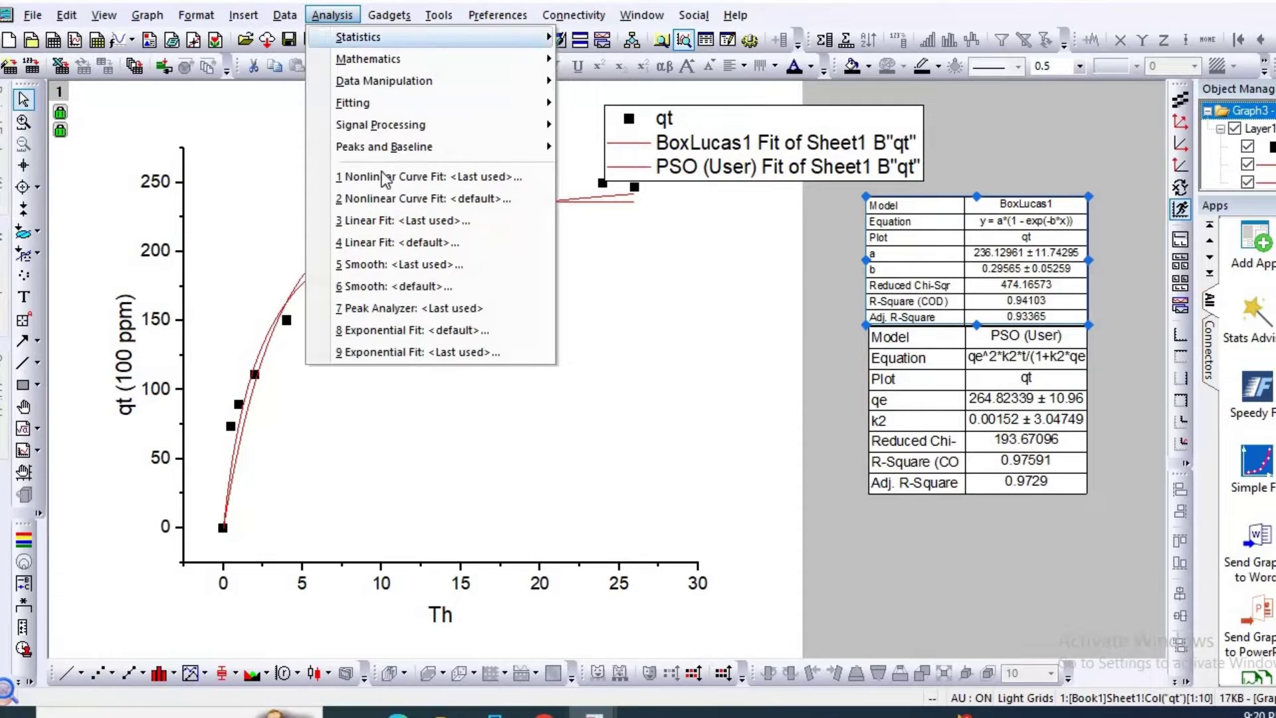
pyautogui.click(396, 206)
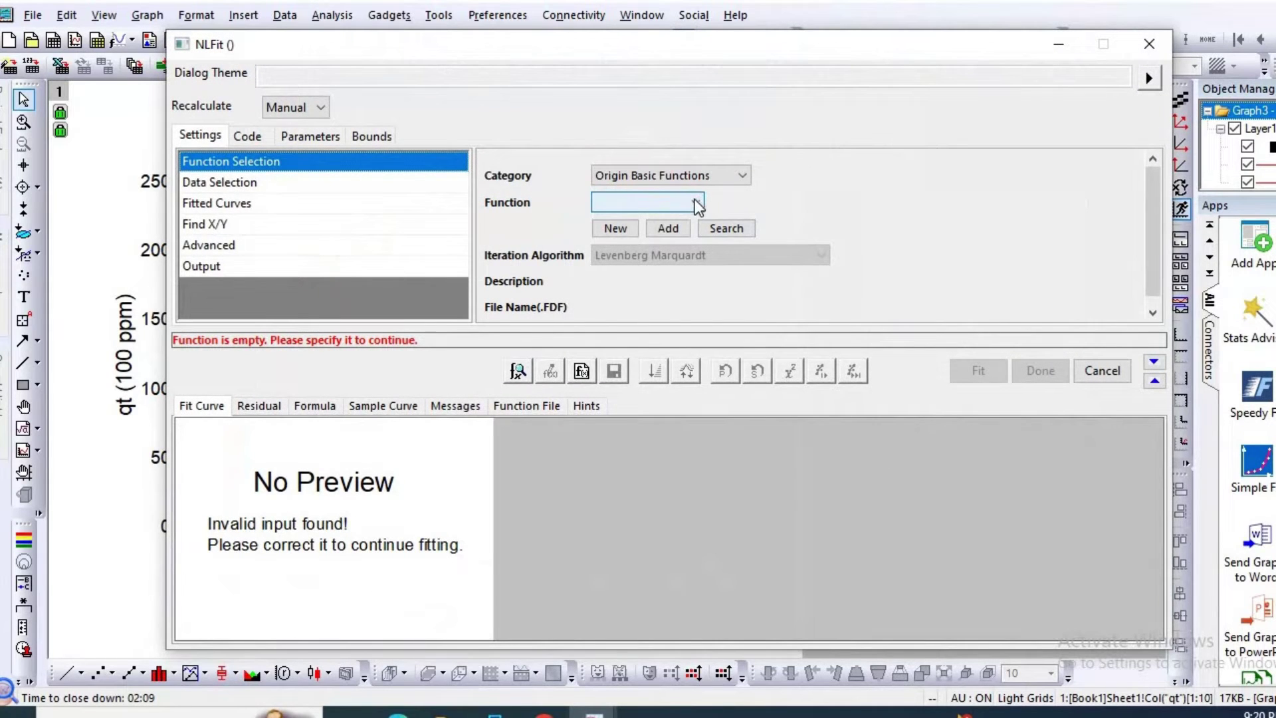
pyautogui.click(695, 201)
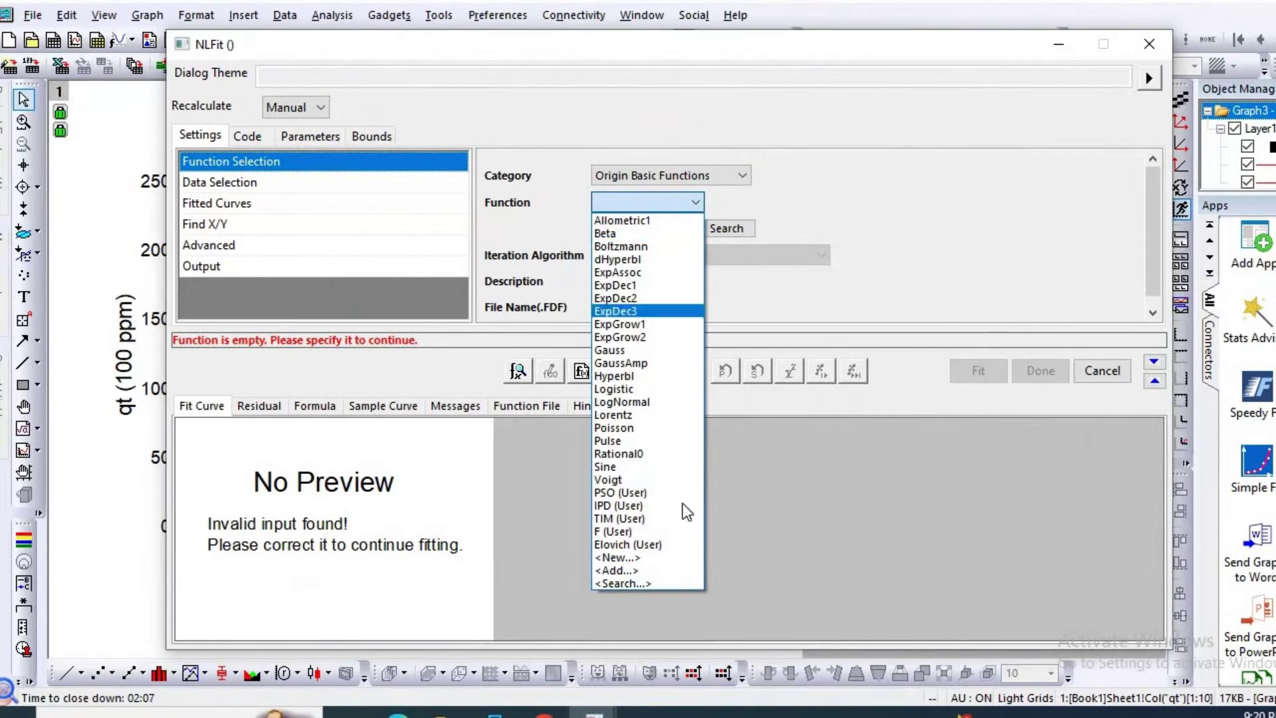
pyautogui.click(619, 509)
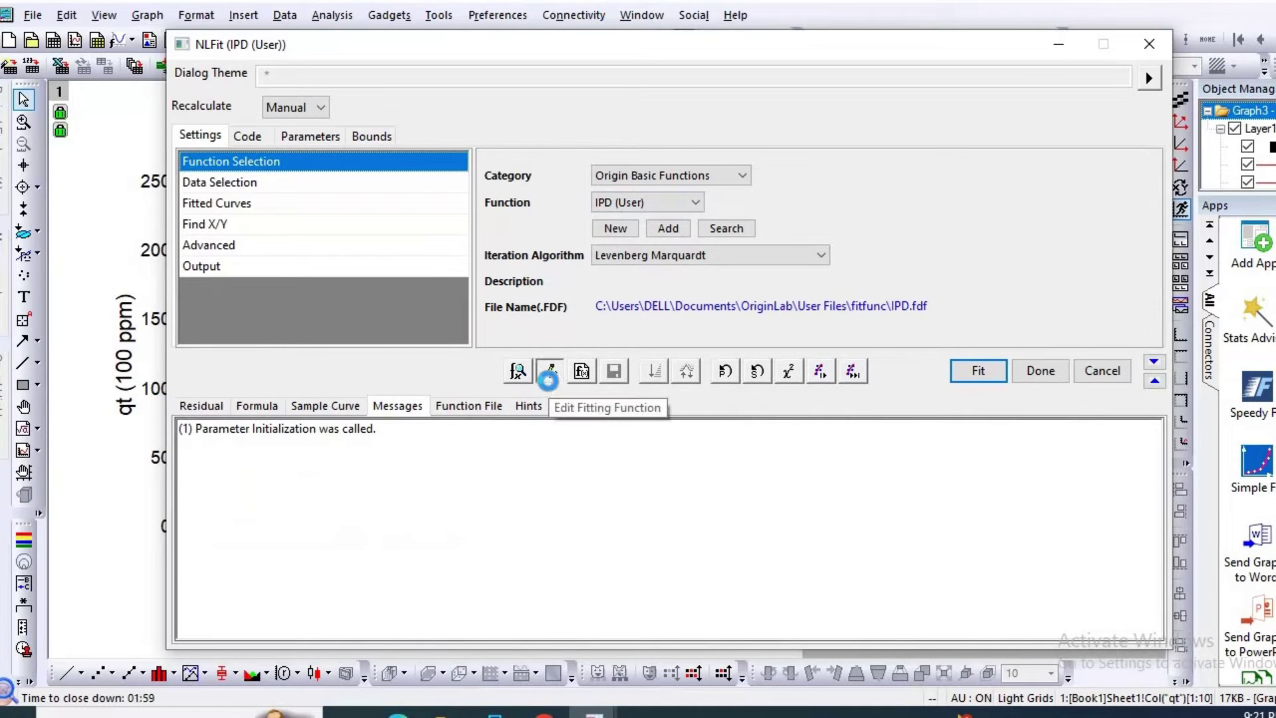
# - Review the IPD (User) definition in the function builder, then run the IPD fit
pyautogui.click(552, 381)
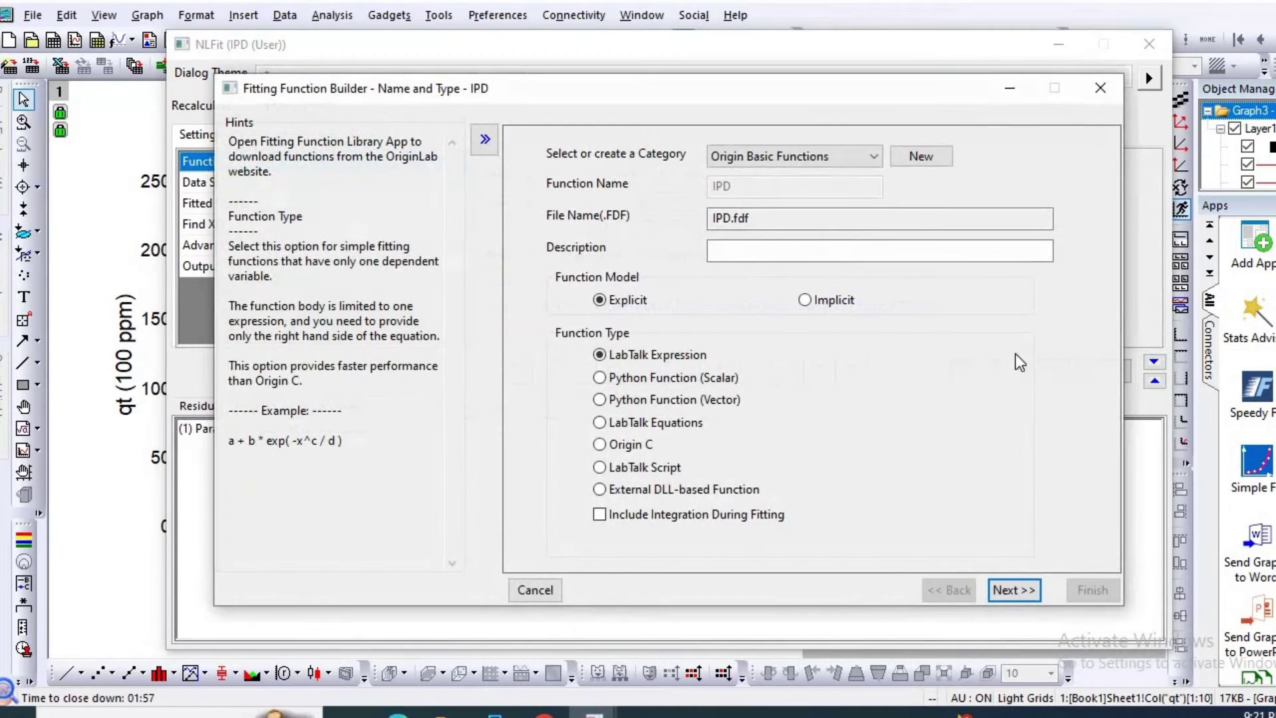
pyautogui.click(1015, 590)
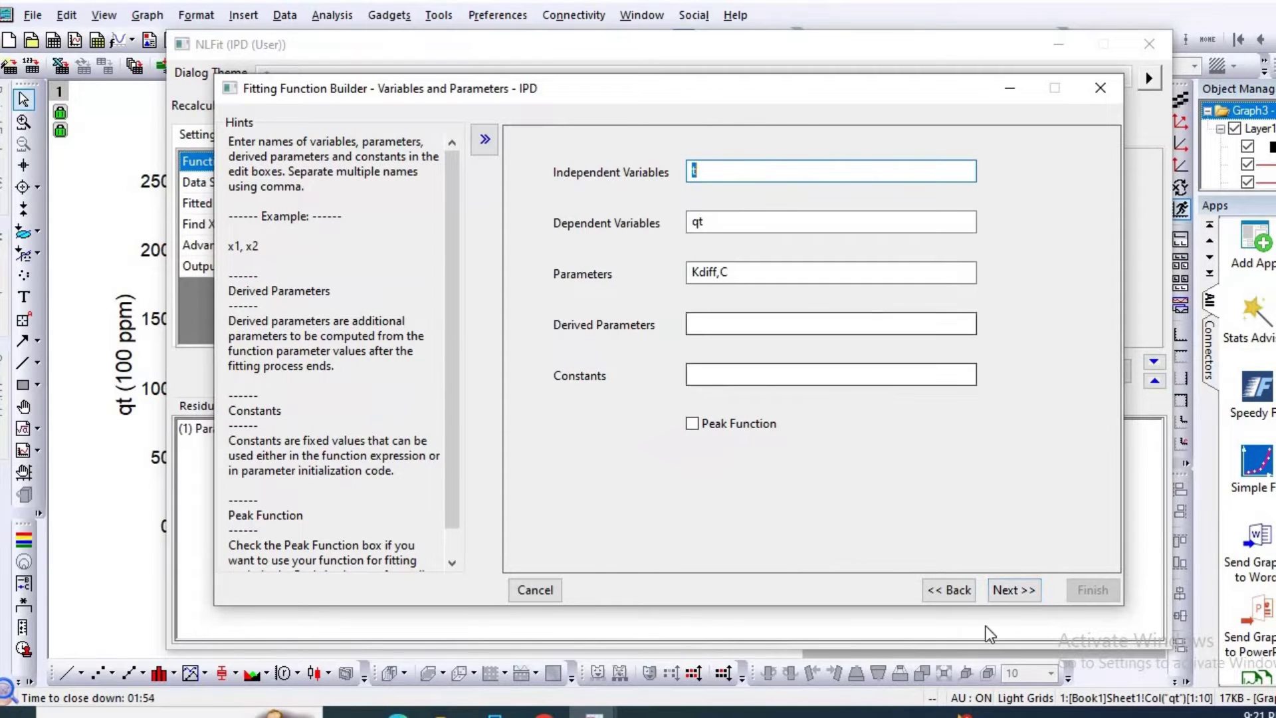
pyautogui.click(999, 591)
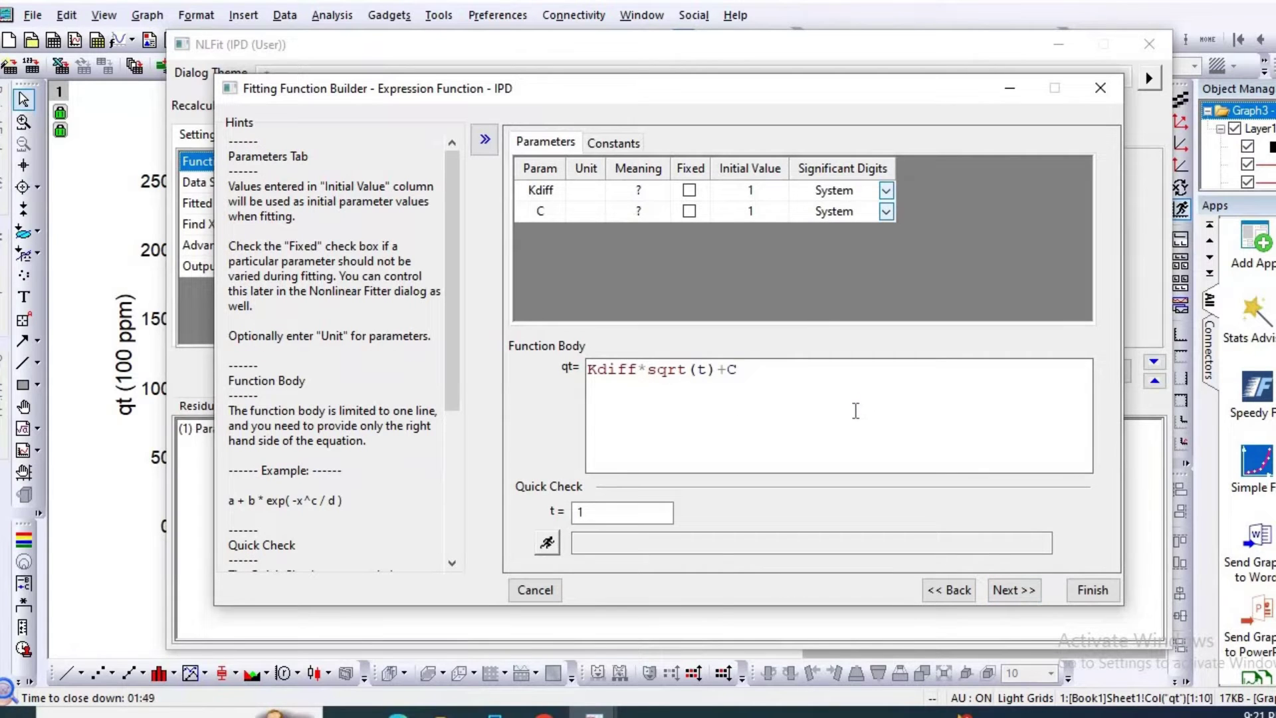
pyautogui.click(1095, 589)
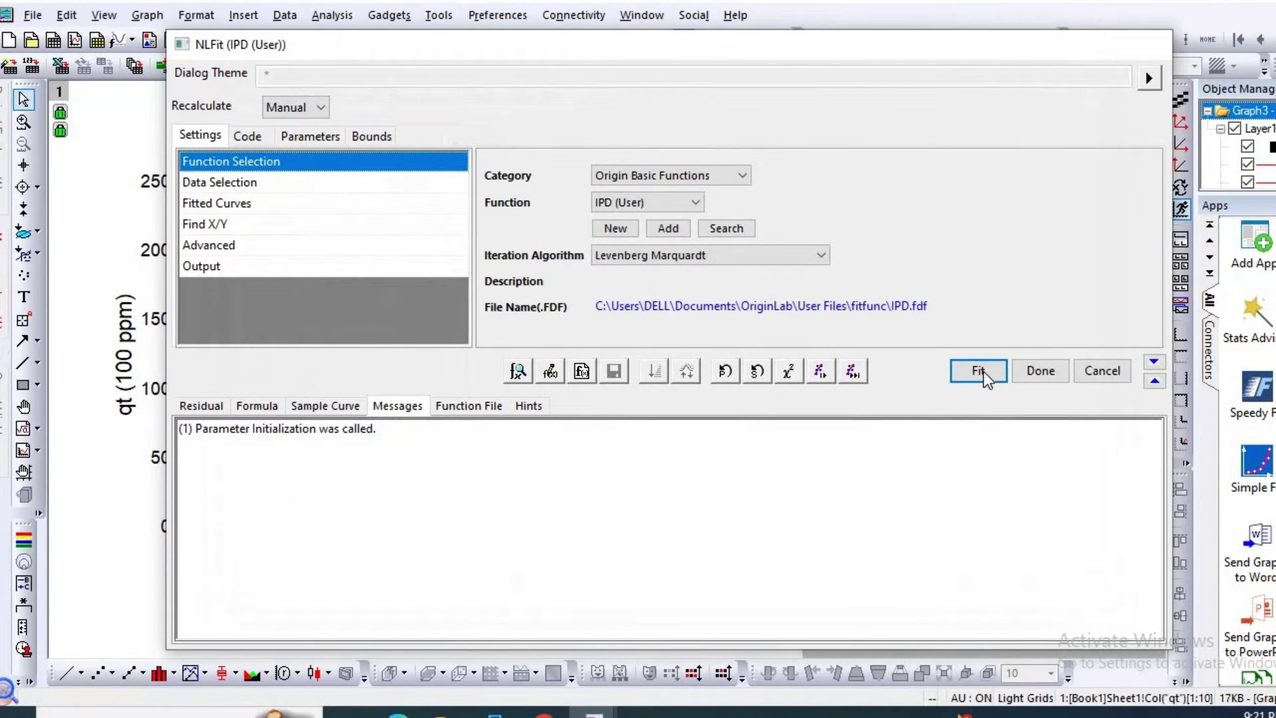
pyautogui.click(978, 371)
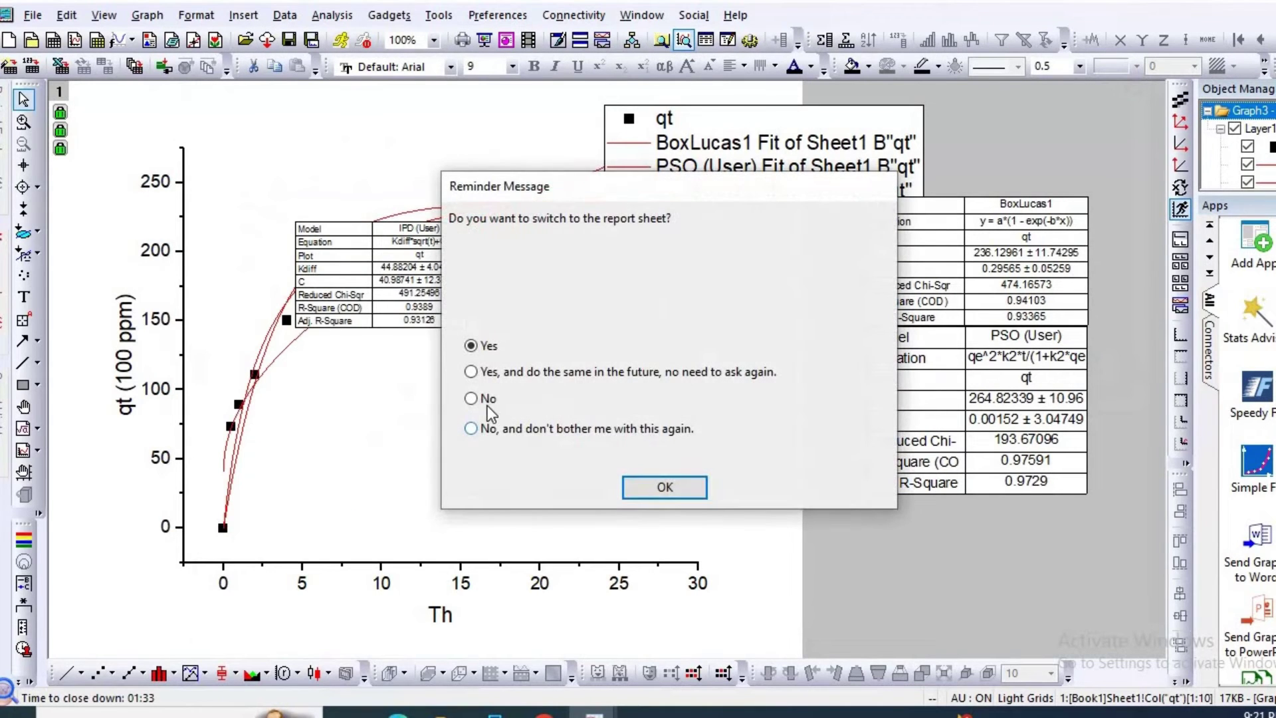
# - Stay on the graph and move the IPD results table (R-Square 0.9389) beneath the PSO table
pyautogui.click(470, 399)
pyautogui.click(644, 491)
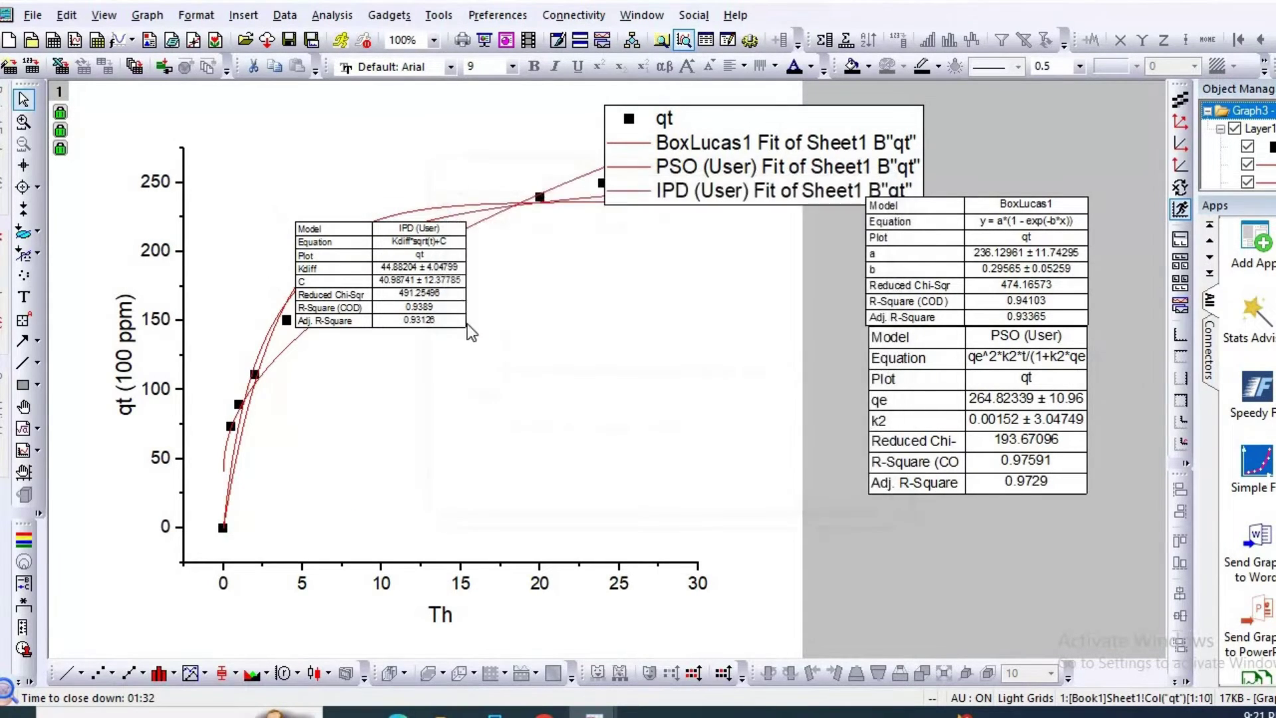
pyautogui.moveTo(461, 316); pyautogui.dragTo(1128, 658)
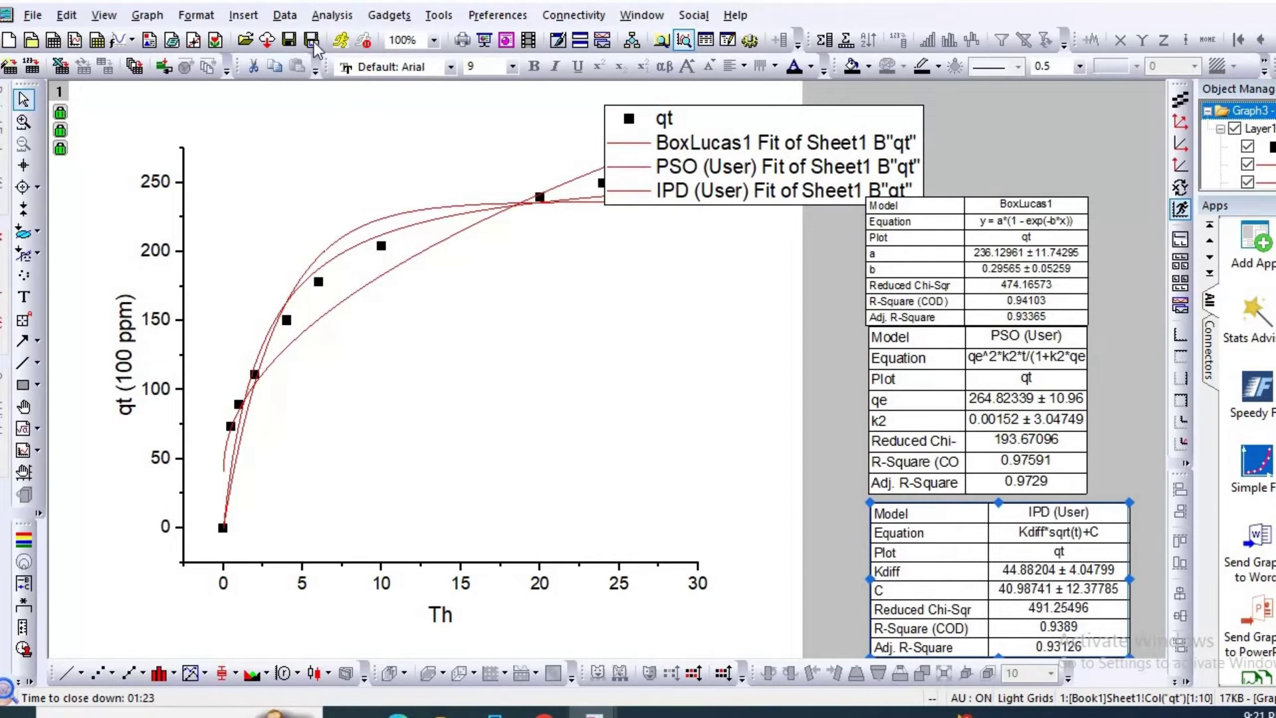
# - Start a new nonlinear fit on the graph with the Elovich (User) function selected
pyautogui.click(329, 17)
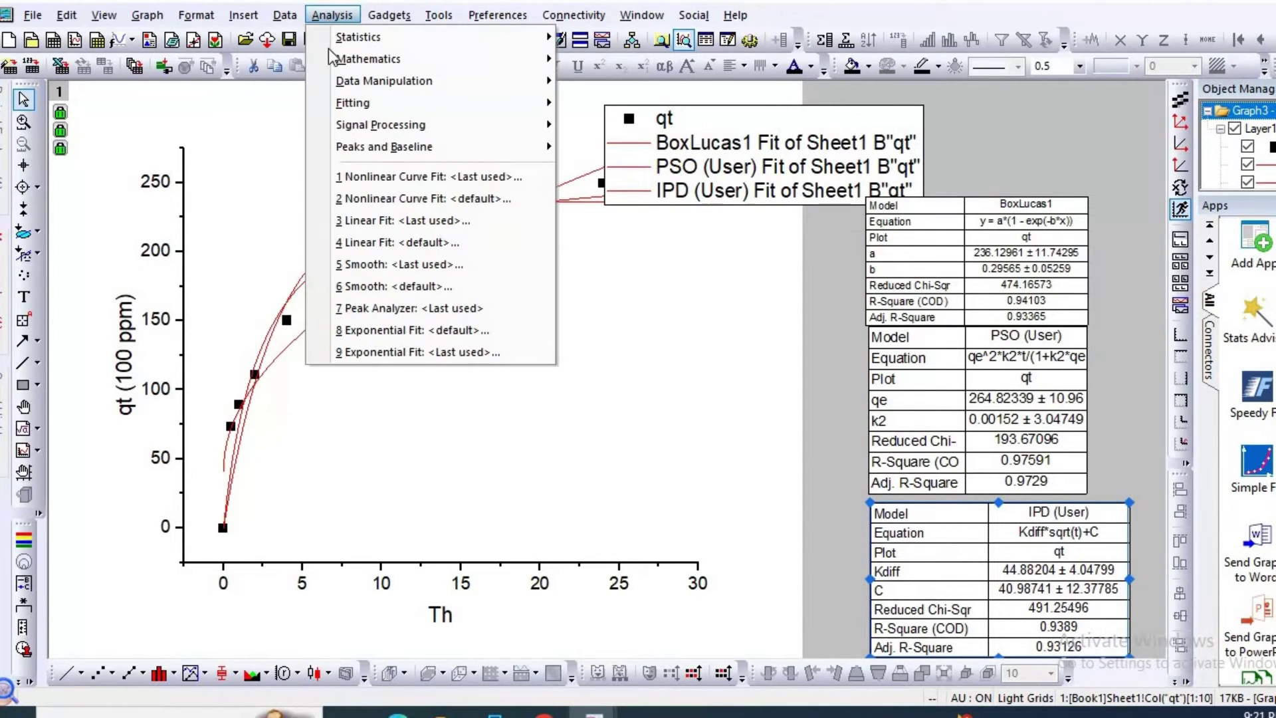
pyautogui.click(576, 276)
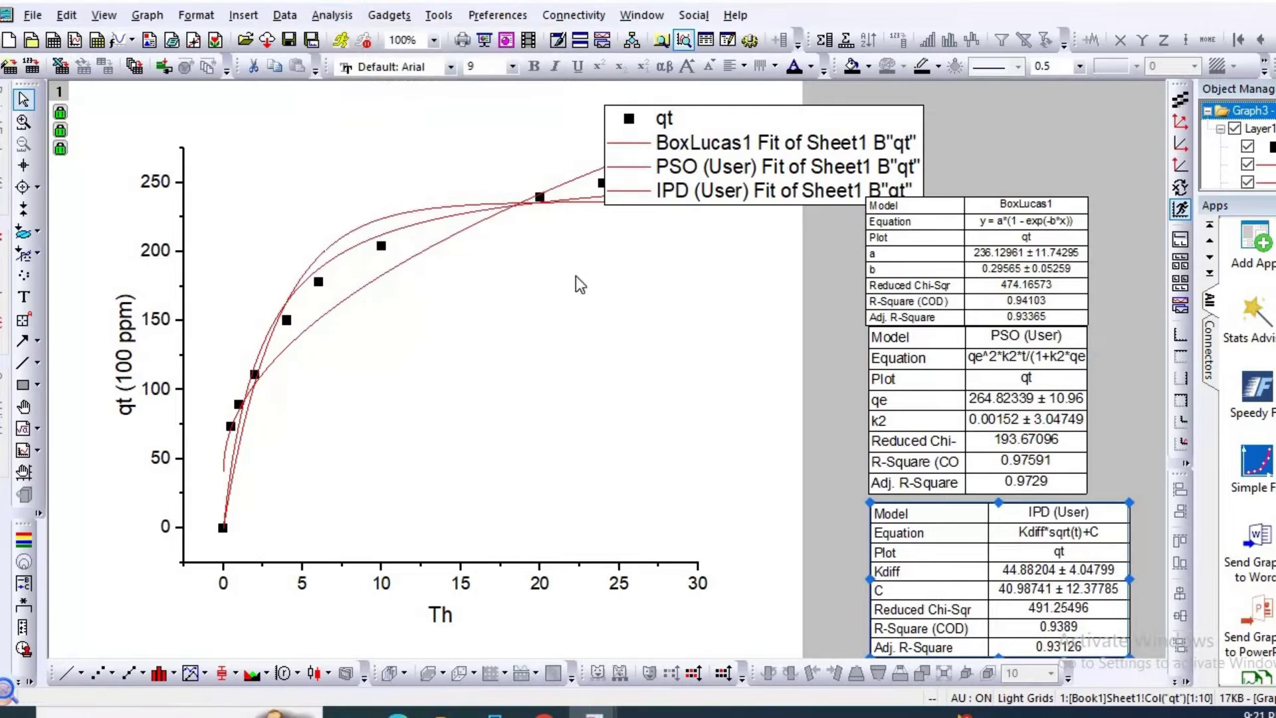
pyautogui.click(704, 327)
pyautogui.hotkey('ctrl', 'y')
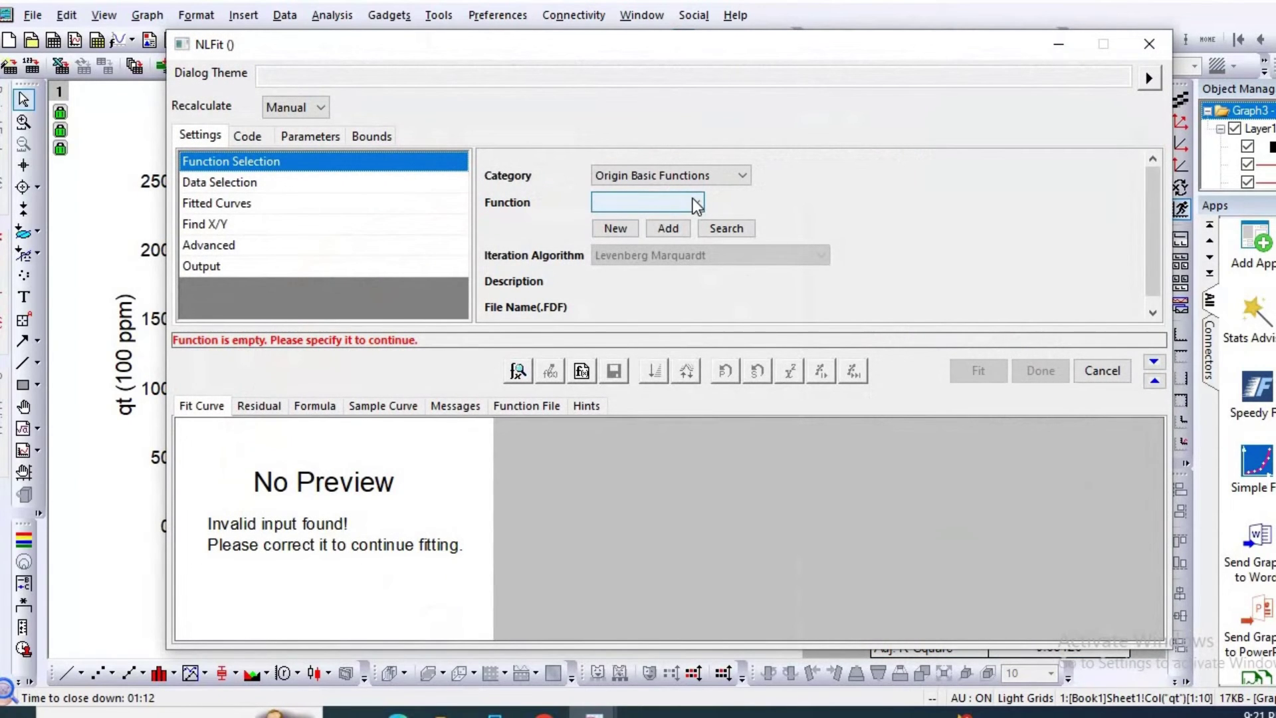
pyautogui.click(693, 199)
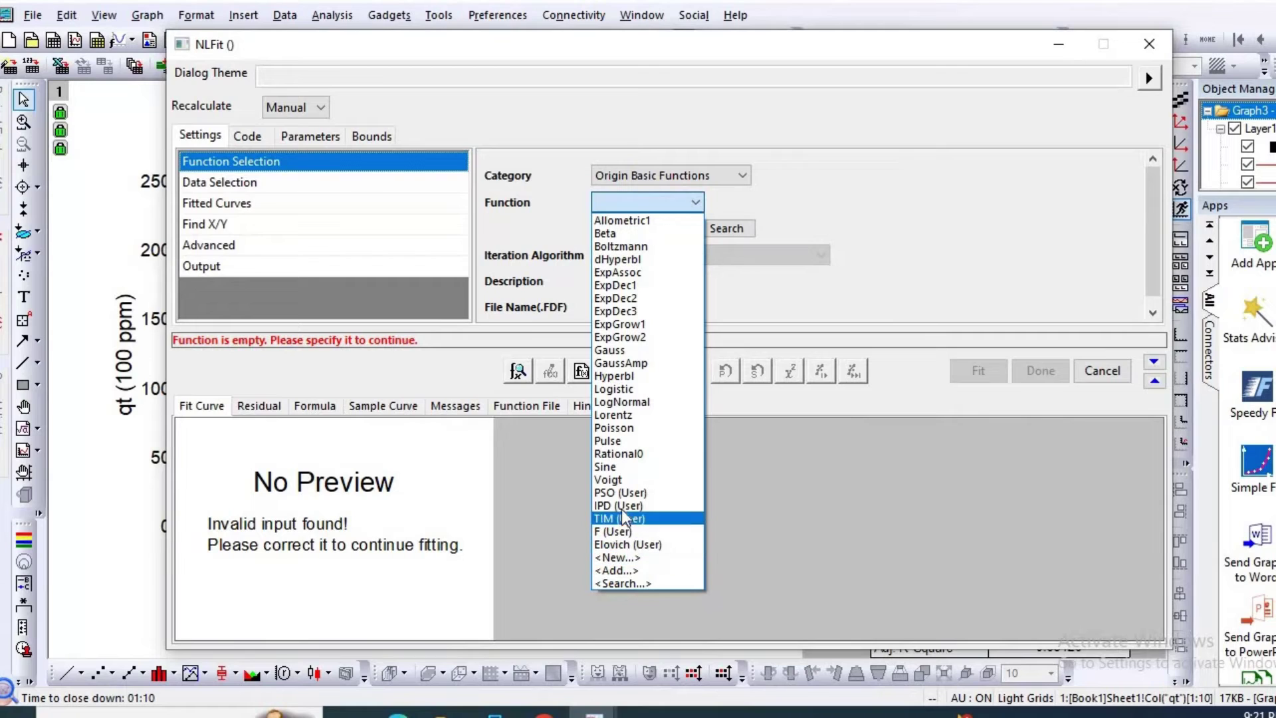
pyautogui.click(625, 545)
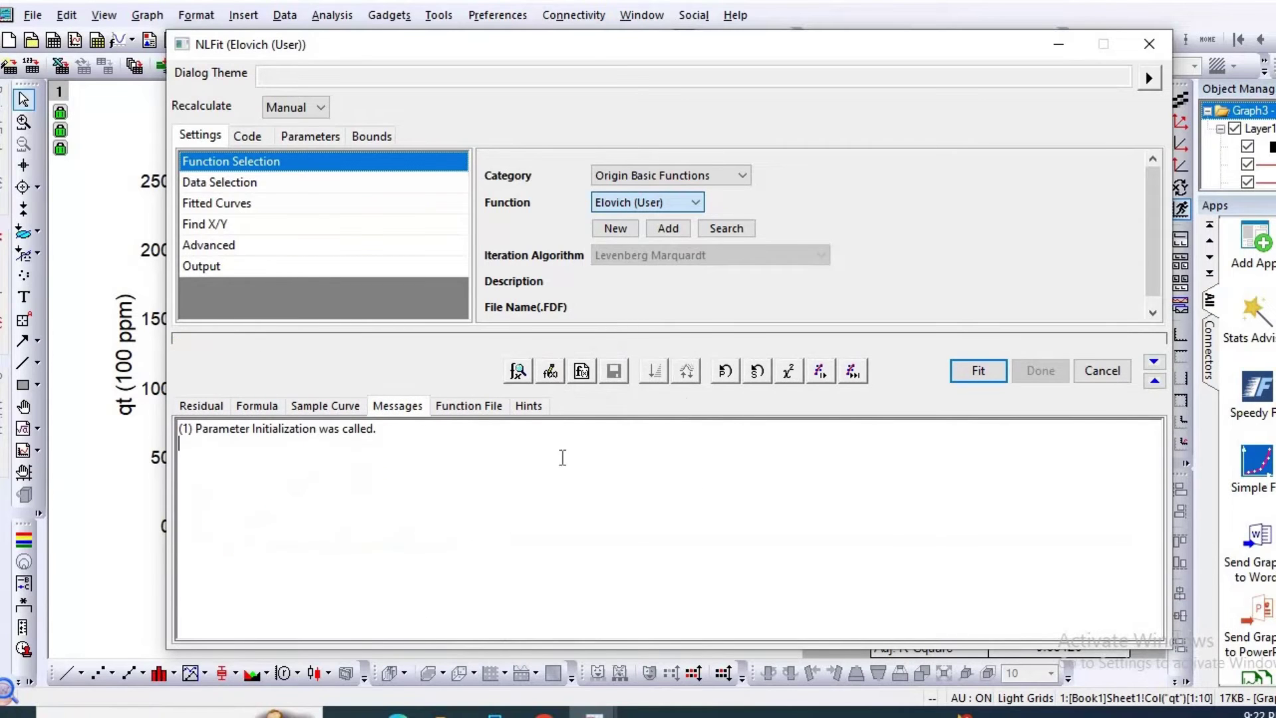
# - Step through the Elovich (User) function definition pages and finish without changes
pyautogui.click(549, 370)
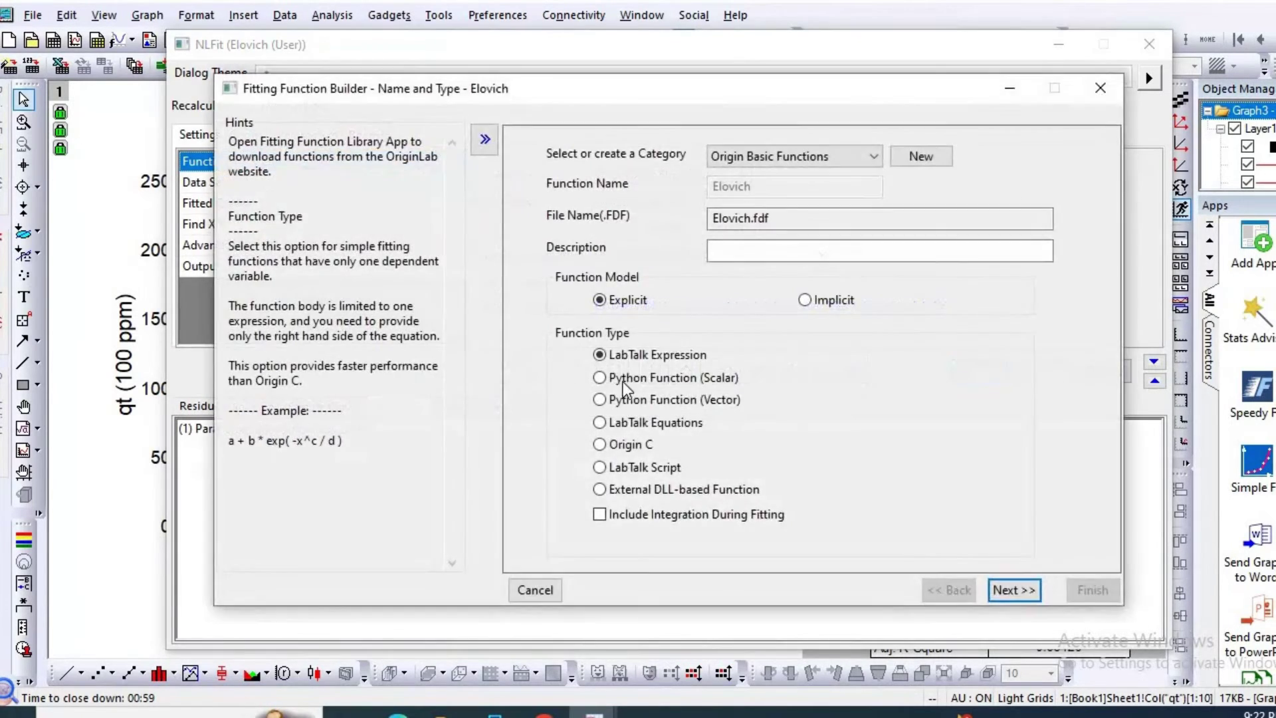
pyautogui.click(1015, 590)
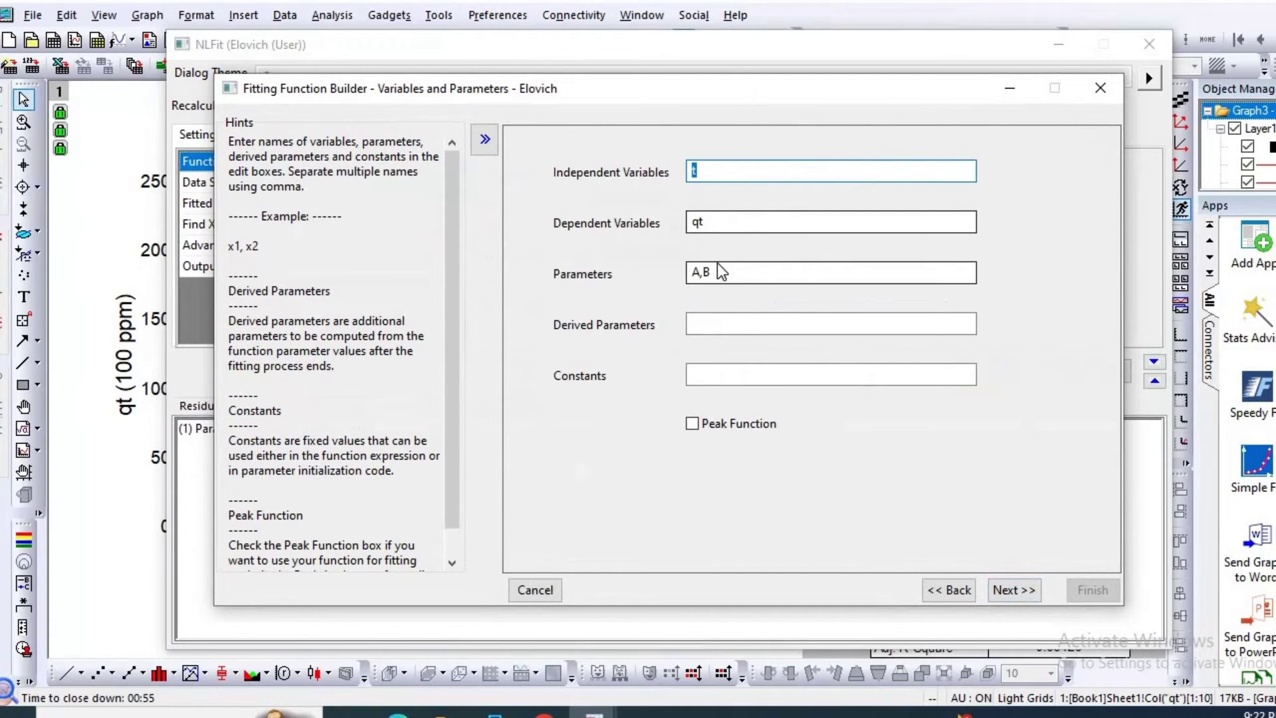
pyautogui.click(1005, 592)
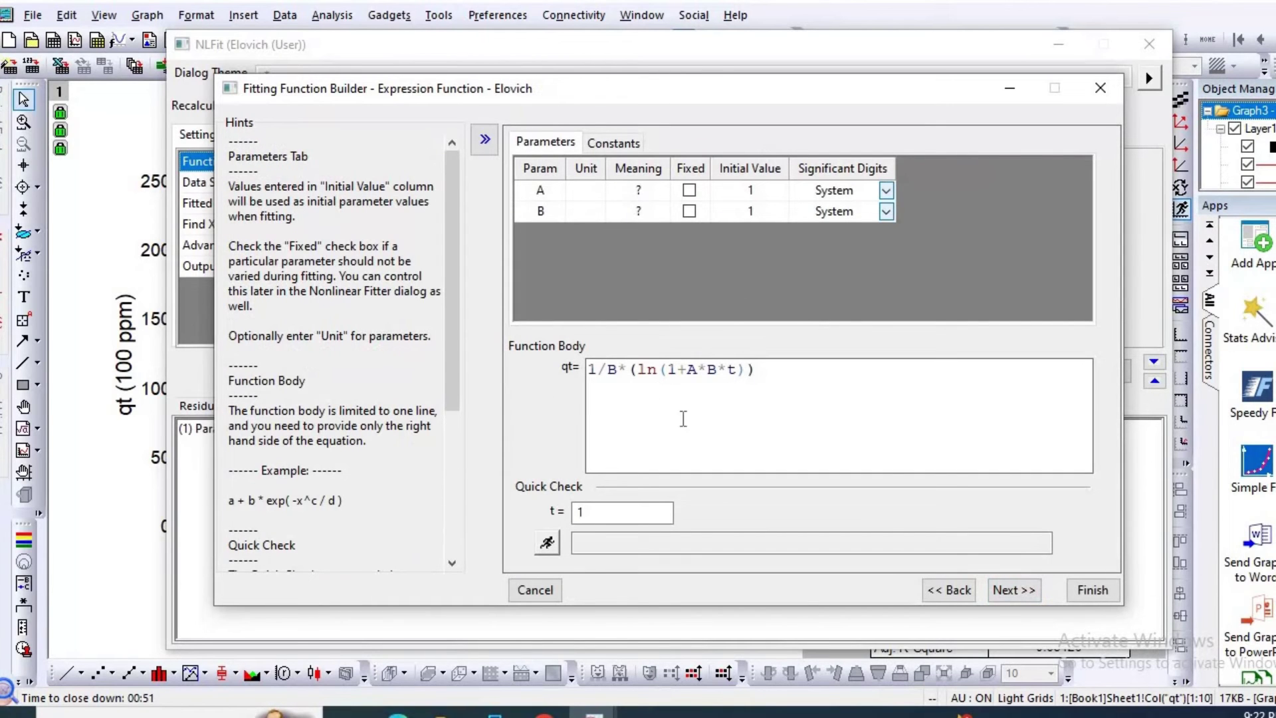
pyautogui.click(1086, 596)
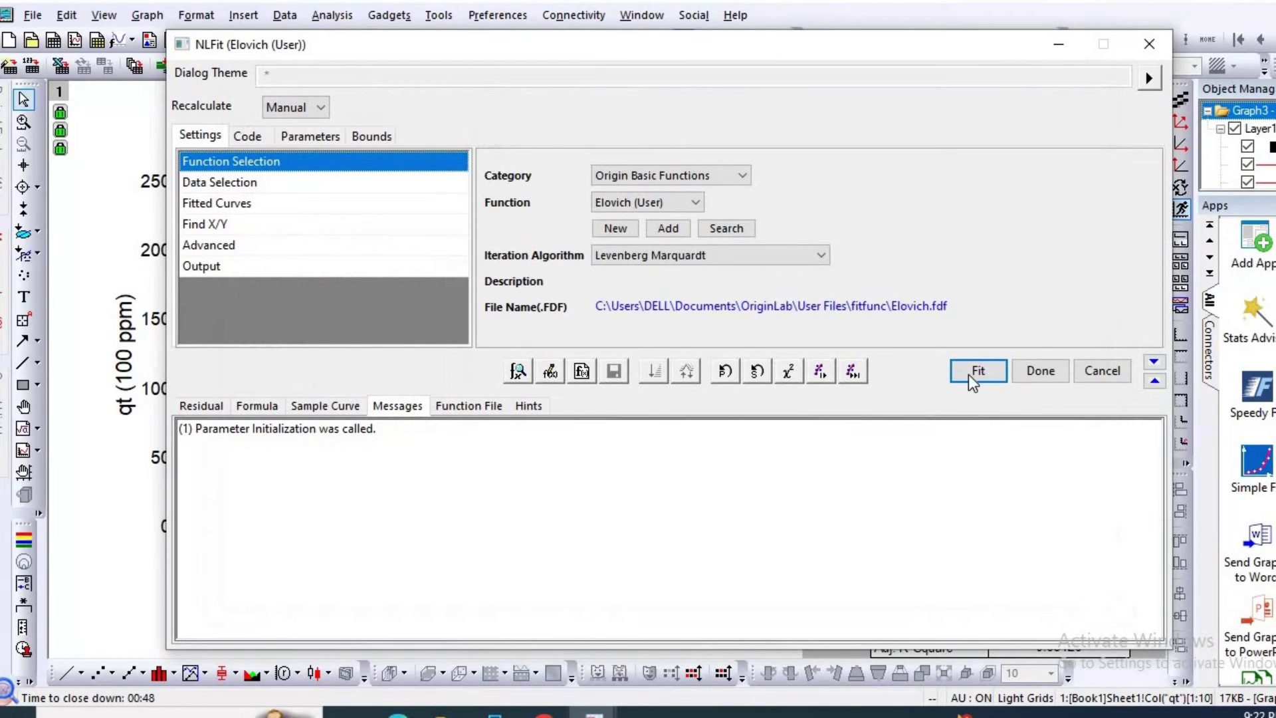
# - Fit the Elovich curve to qt, declining to switch to the report sheet
pyautogui.click(976, 371)
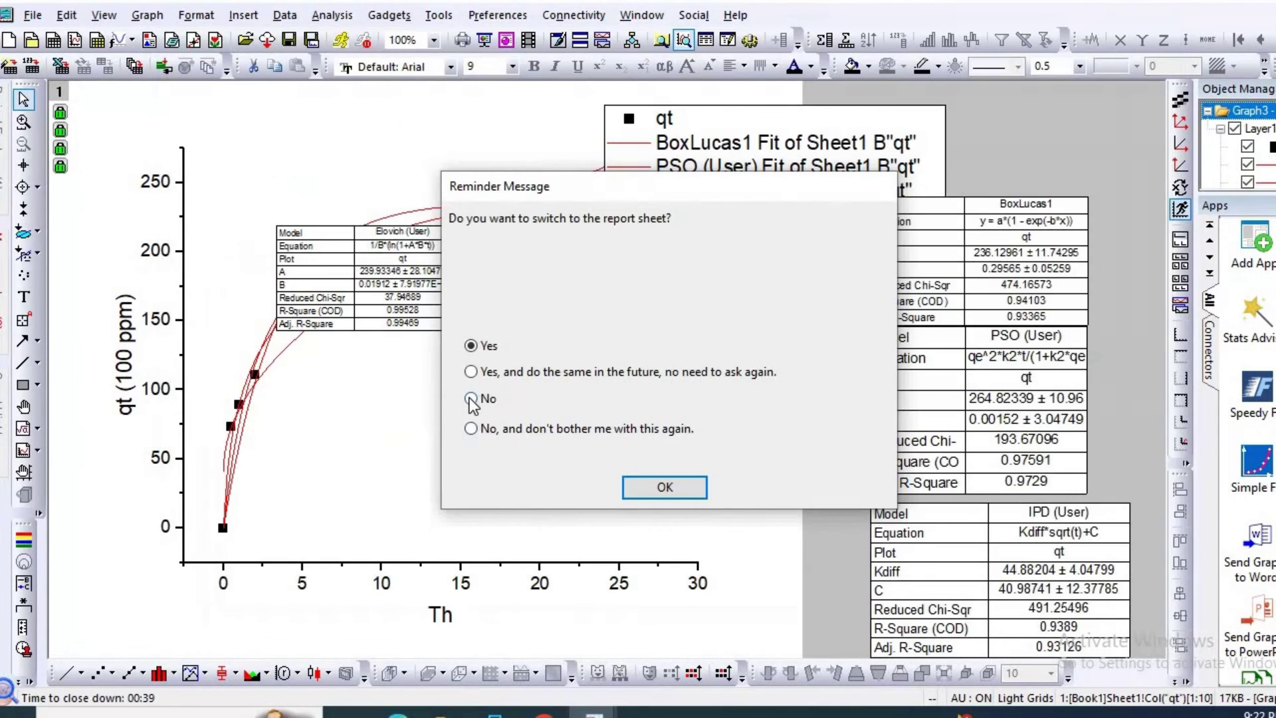
pyautogui.click(471, 398)
pyautogui.click(633, 485)
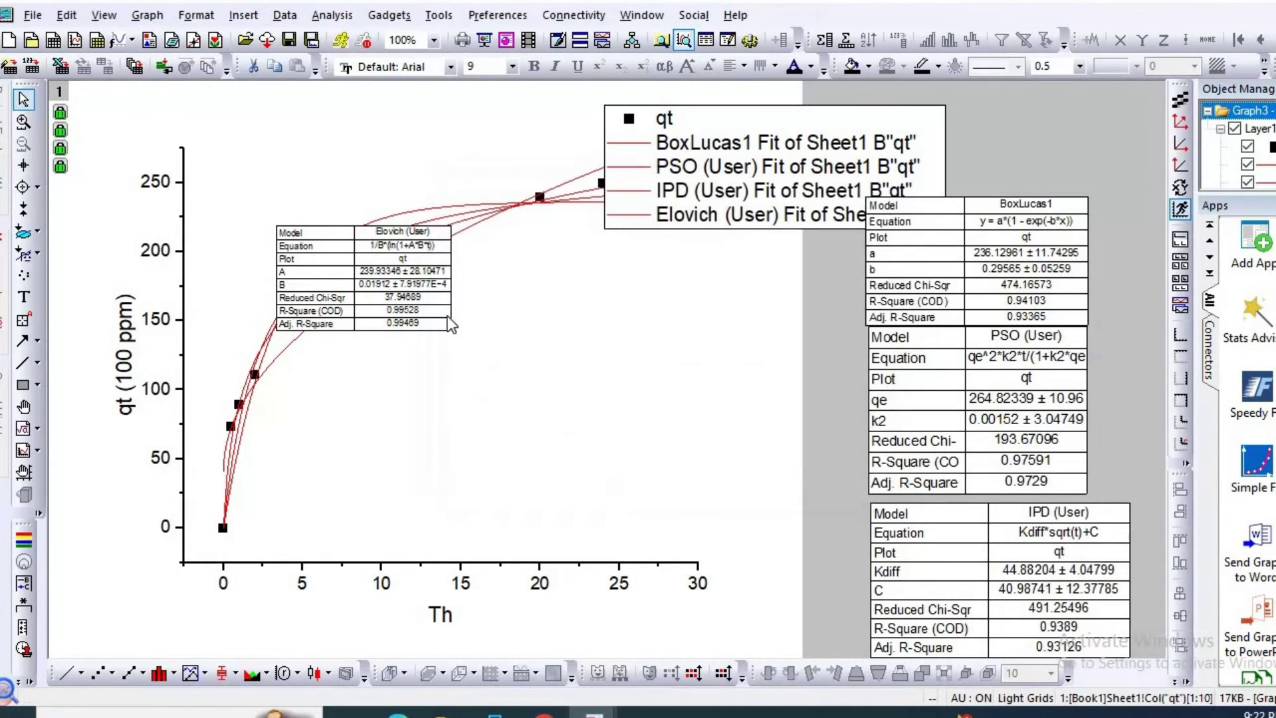
# - Move the Elovich results table beside the PSO table and enlarge it
pyautogui.moveTo(617, 378); pyautogui.dragTo(800, 448)
pyautogui.click(569, 326)
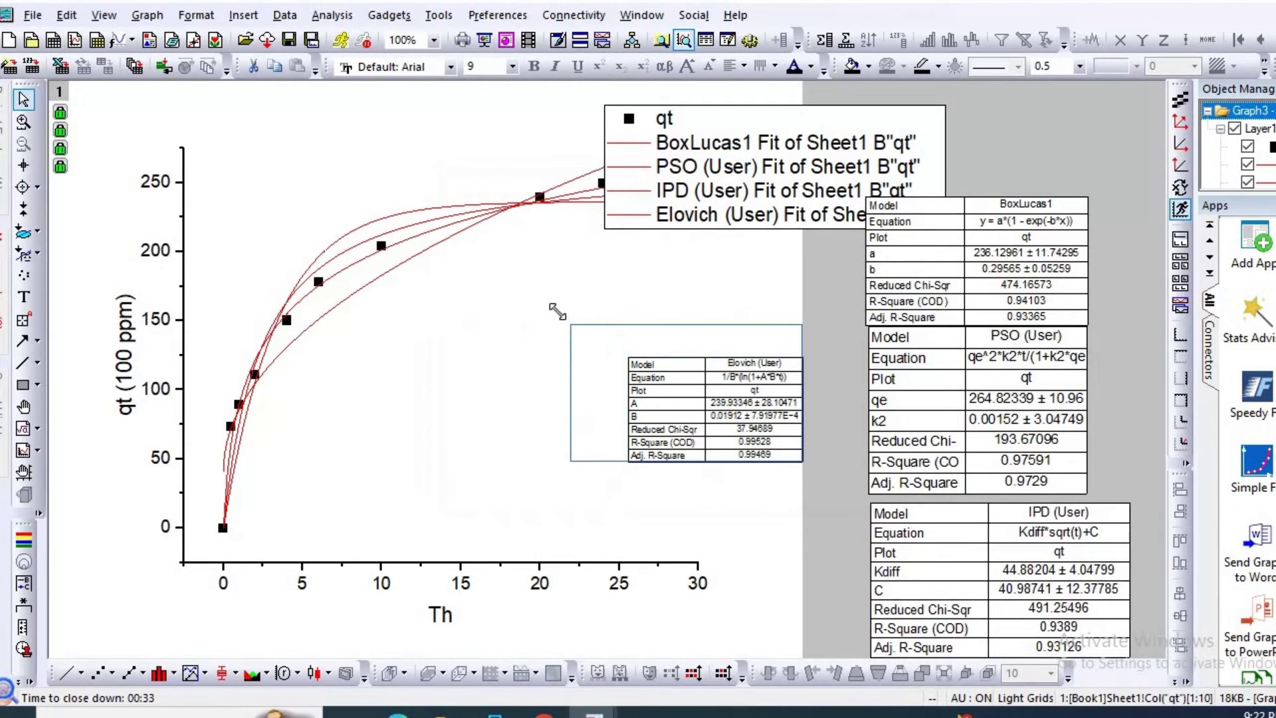
pyautogui.click(681, 410)
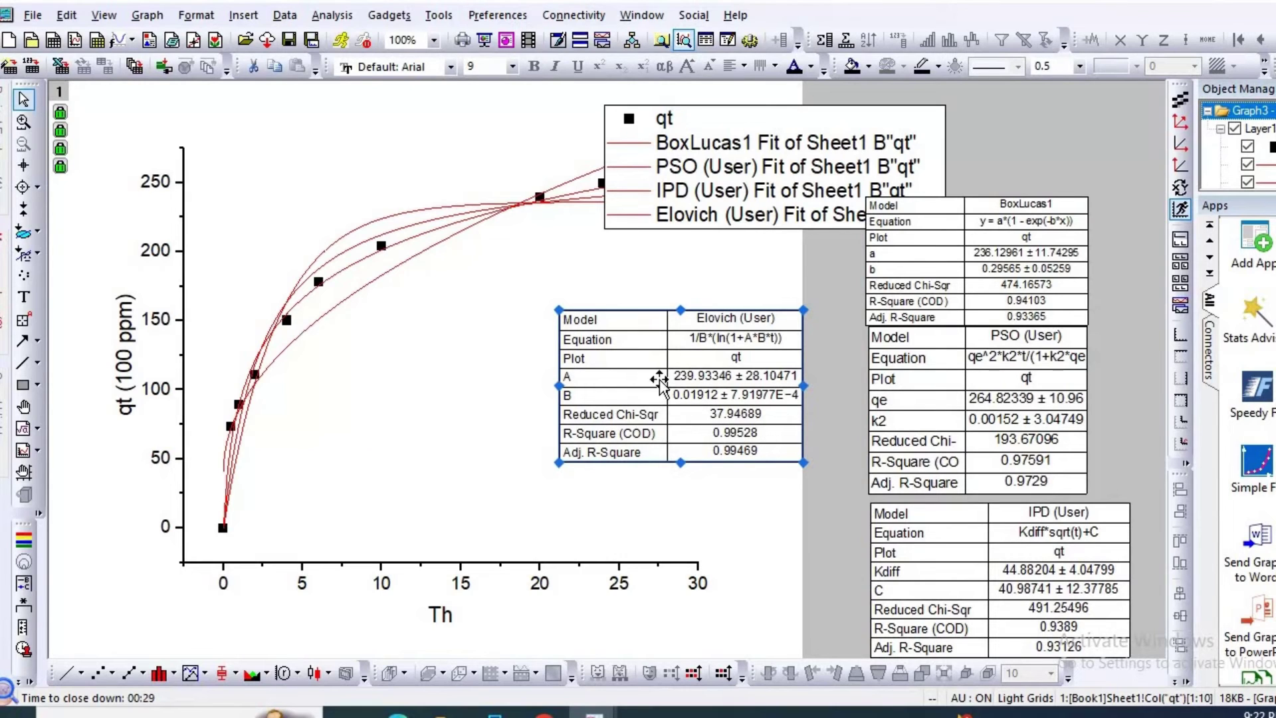
# - Rename the first three legend entries to Data, PFO and PSO
pyautogui.doubleClick(717, 146)
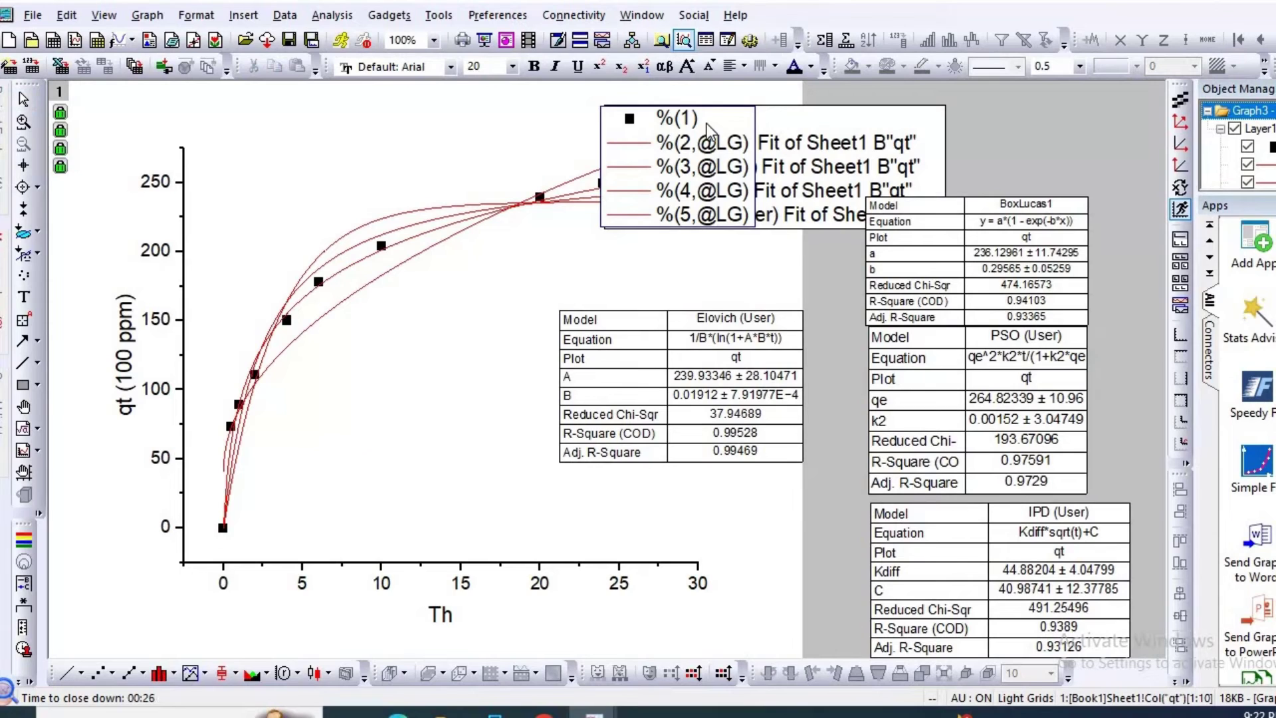
pyautogui.press('BackSpace')
pyautogui.press('BackSpace')
pyautogui.write('Data')
pyautogui.click(745, 142)
pyautogui.press('BackSpace')
pyautogui.press('BackSpace')
pyautogui.press('BackSpace')
pyautogui.press('BackSpace')
pyautogui.press('BackSpace')
pyautogui.press('BackSpace')
pyautogui.press('BackSpace')
pyautogui.press('BackSpace')
pyautogui.write('PFO')
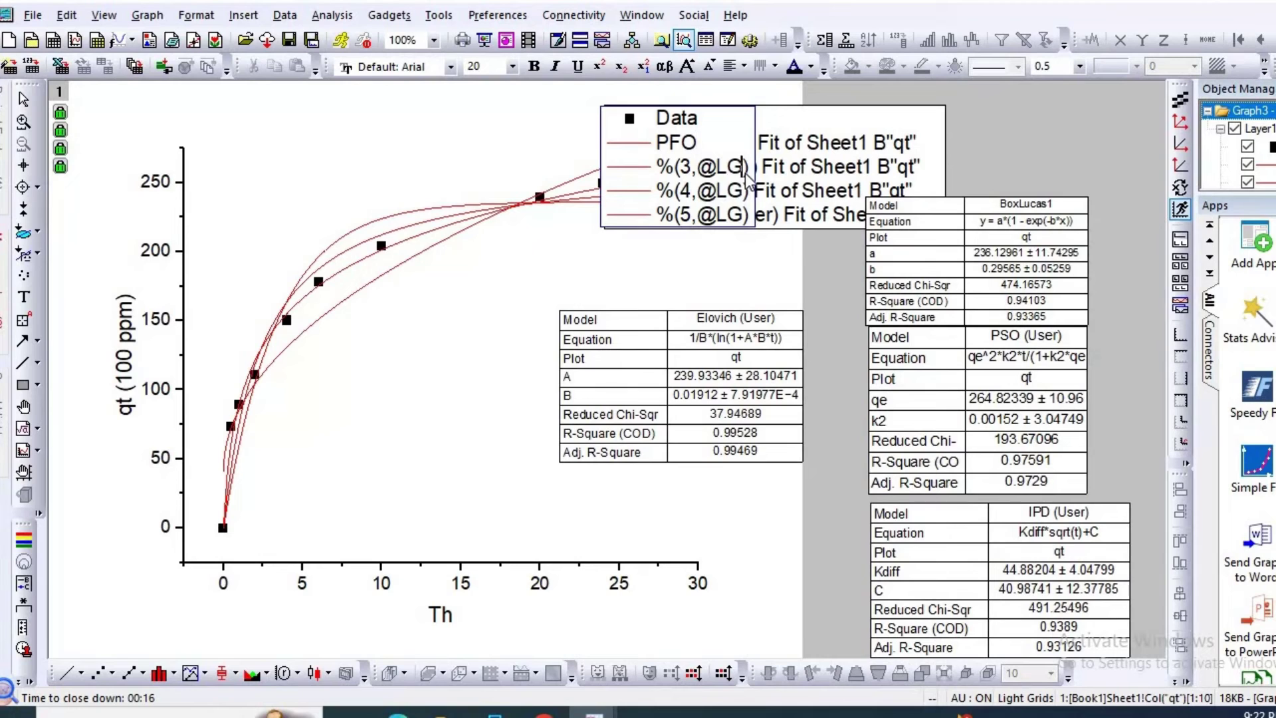
pyautogui.press('BackSpace')
pyautogui.press('BackSpace')
pyautogui.press('BackSpace')
pyautogui.press('BackSpace')
pyautogui.press('BackSpace')
pyautogui.press('BackSpace')
pyautogui.press('BackSpace')
pyautogui.write('PSO')
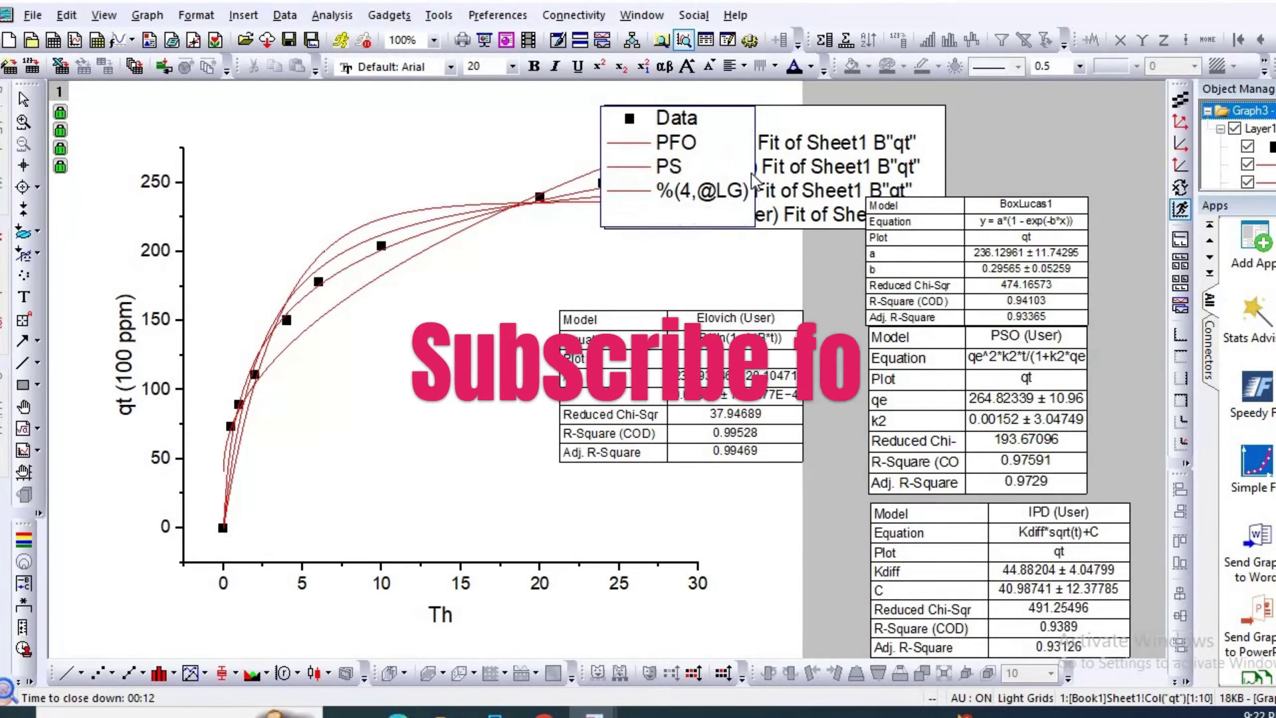
# - Rename the last two legend entries to IPD and E and exit legend editing
pyautogui.click(754, 199)
pyautogui.press('BackSpace')
pyautogui.press('BackSpace')
pyautogui.press('BackSpace')
pyautogui.press('BackSpace')
pyautogui.press('BackSpace')
pyautogui.press('BackSpace')
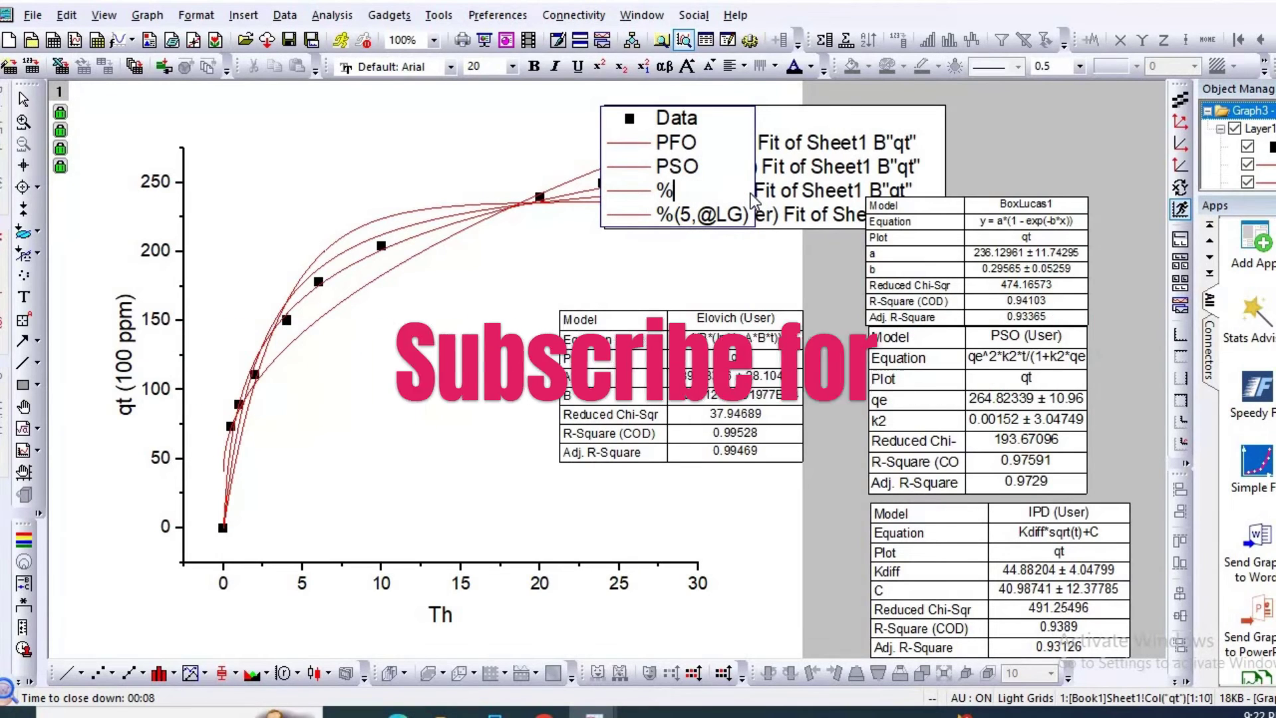
pyautogui.press('BackSpace')
pyautogui.press('BackSpace')
pyautogui.write('IPD')
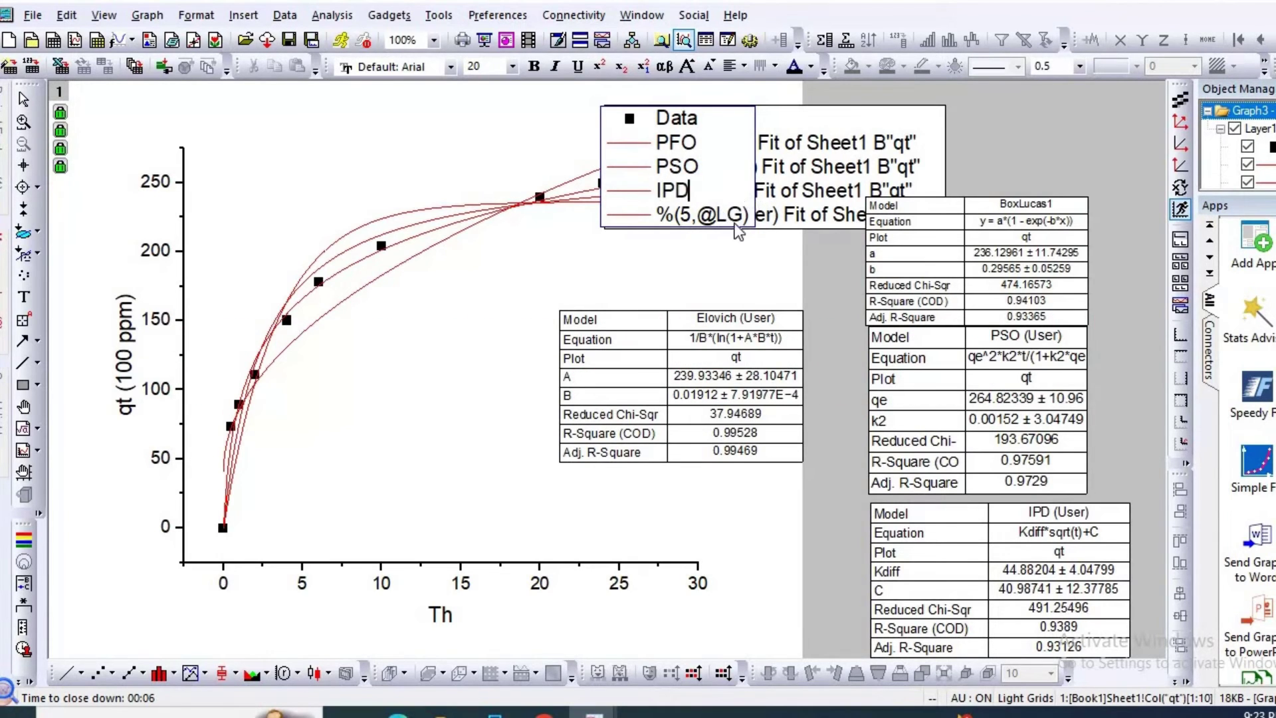
pyautogui.click(749, 220)
pyautogui.press('BackSpace')
pyautogui.press('BackSpace')
pyautogui.press('BackSpace')
pyautogui.press('BackSpace')
pyautogui.press('BackSpace')
pyautogui.press('BackSpace')
pyautogui.press('BackSpace')
pyautogui.press('BackSpace')
pyautogui.write('E')
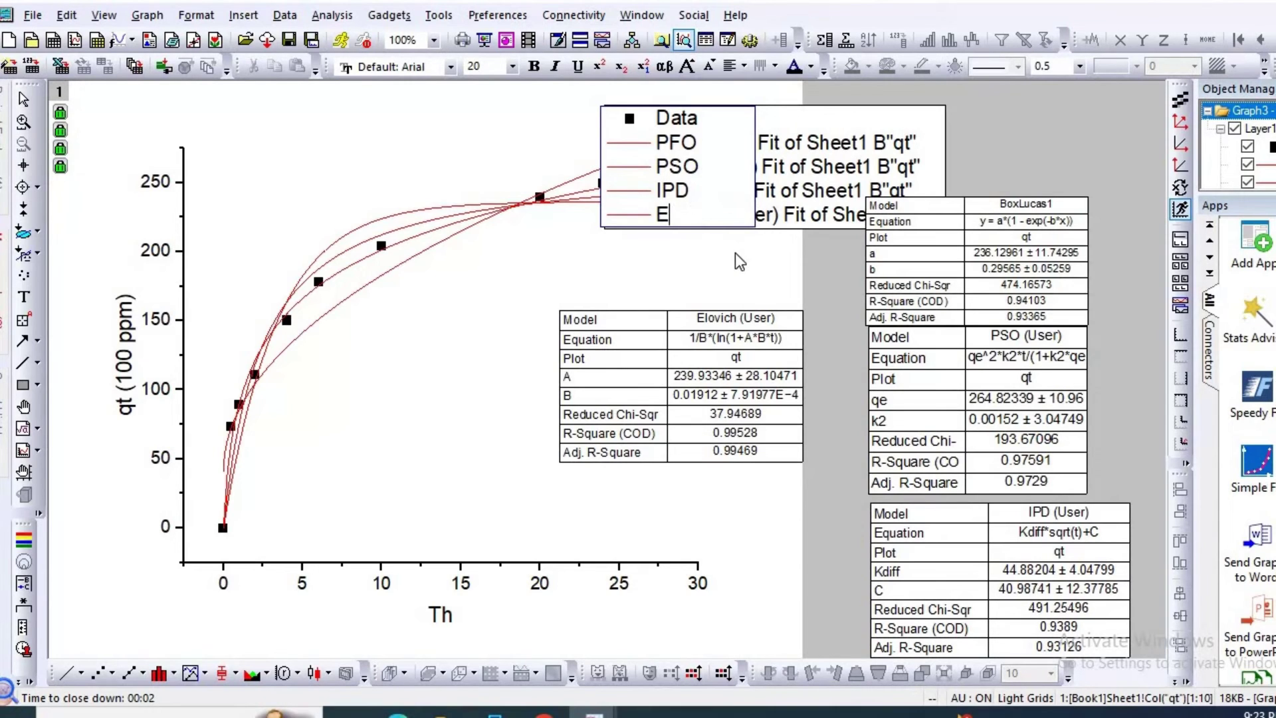
pyautogui.click(727, 254)
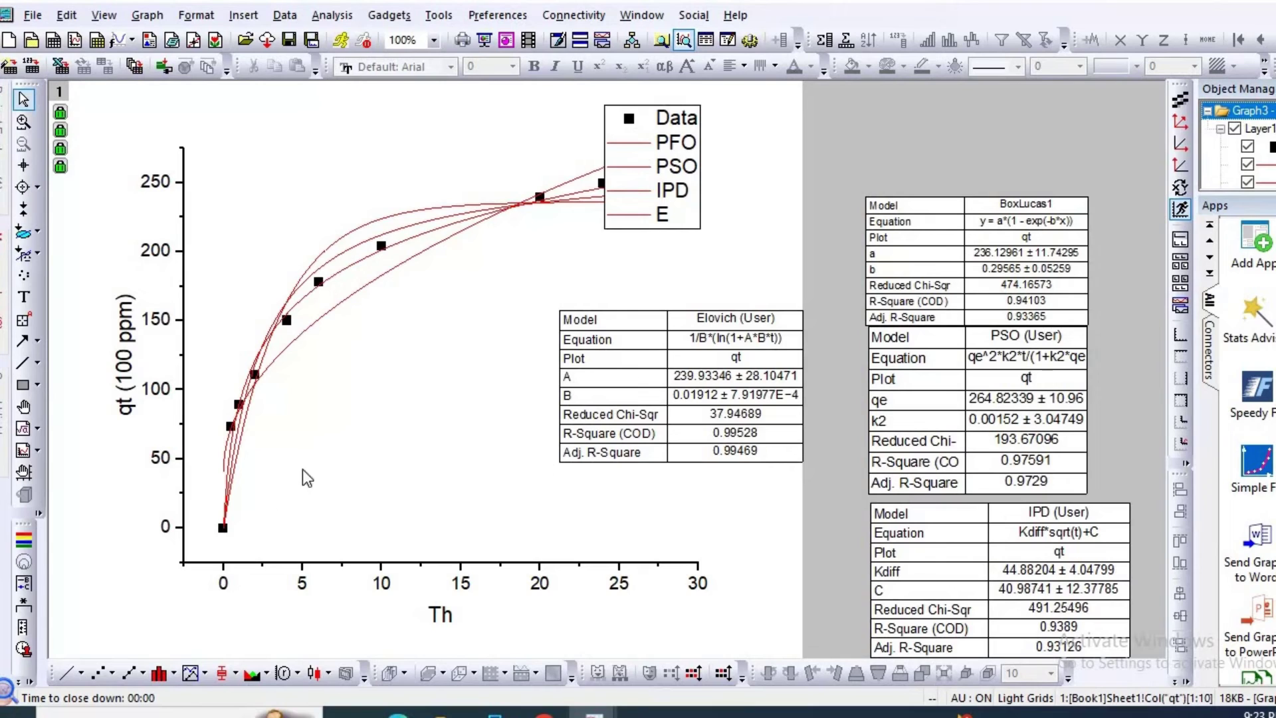